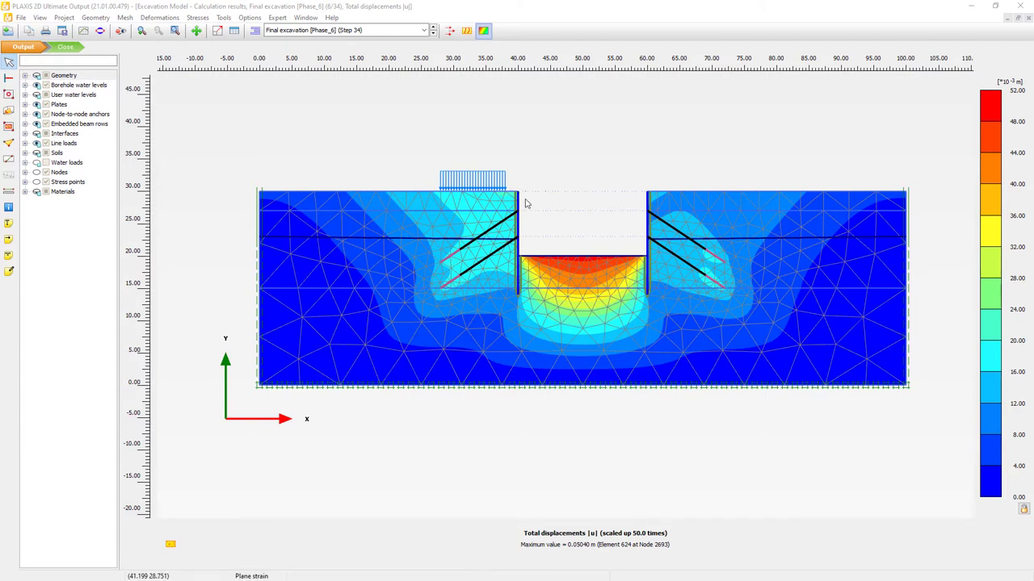
Step: Zoom onto the left wall, select its plate and interface, then switch to window structure selection
{"action": "scroll", "coordinate": [515, 209], "scroll_direction": "up", "scroll_amount": 3}
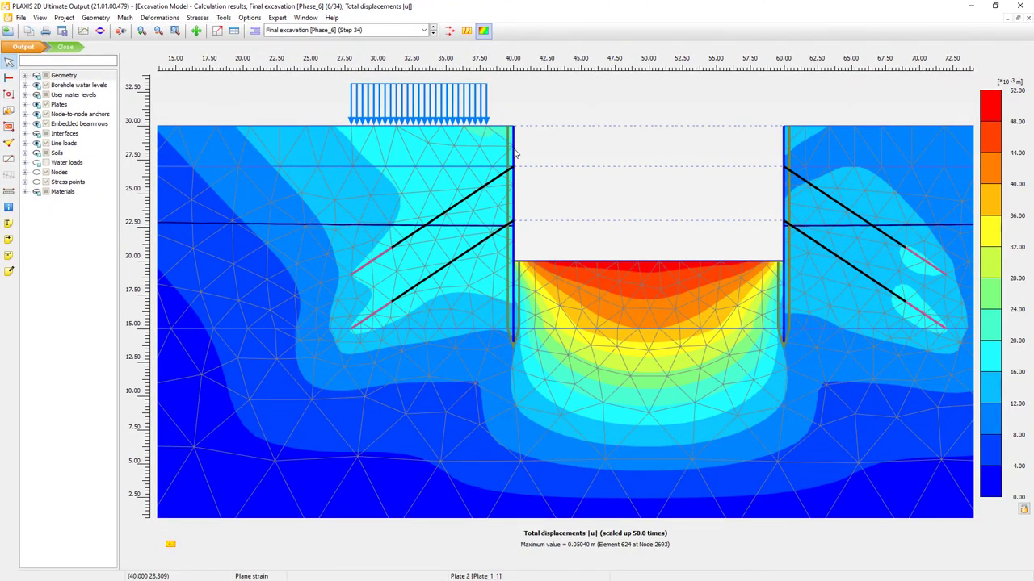
{"action": "double_click", "coordinate": [515, 154]}
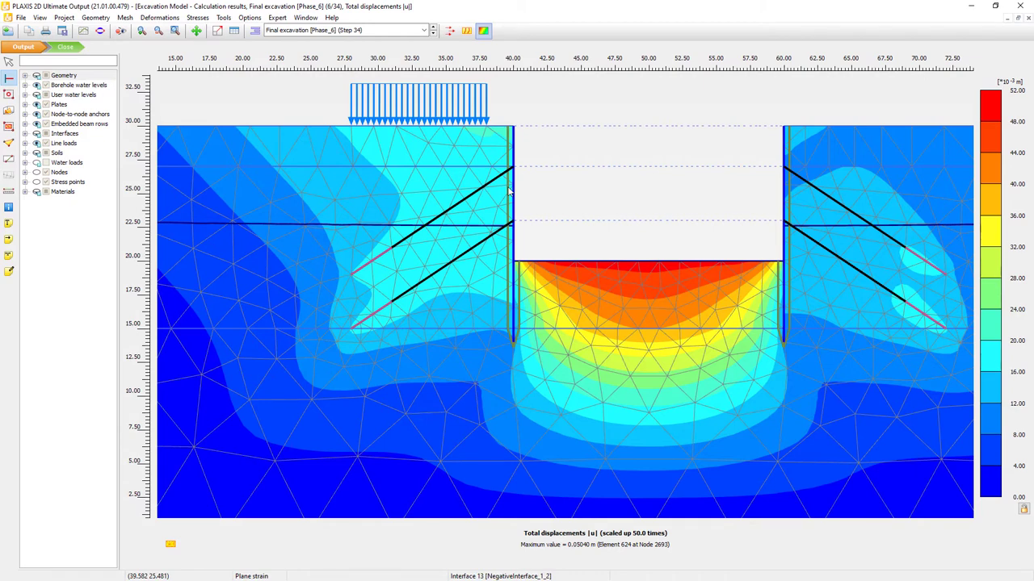
{"action": "left_click", "coordinate": [510, 186], "text": "shift"}
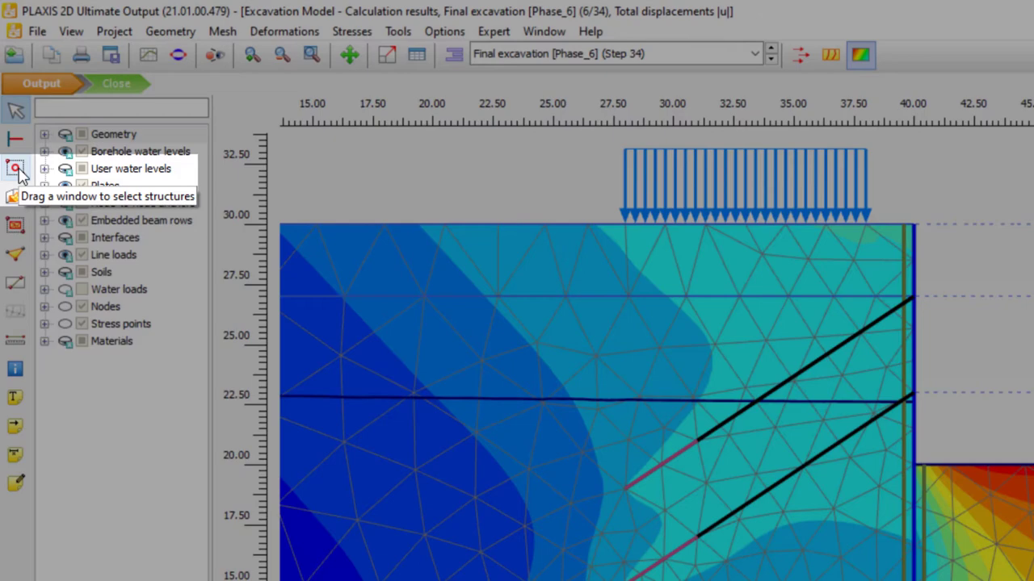
{"action": "left_click", "coordinate": [15, 168]}
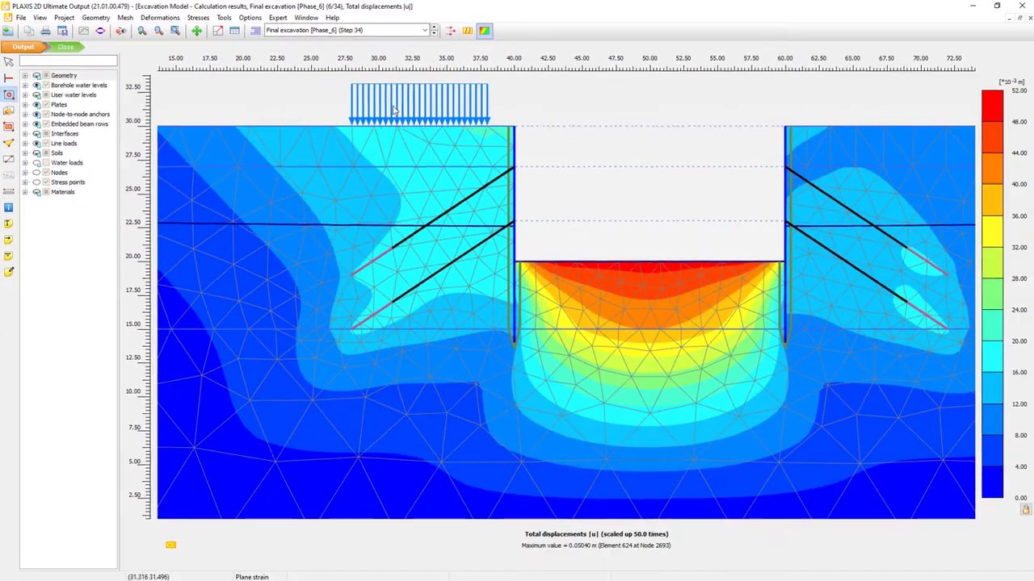
Step: Window-select the left wall and open its Plate in a separate results view
{"action": "mouse_move", "coordinate": [396, 100]}
{"action": "left_mouse_down"}
{"action": "mouse_move", "coordinate": [488, 246]}
{"action": "mouse_move", "coordinate": [609, 394]}
{"action": "left_mouse_up"}
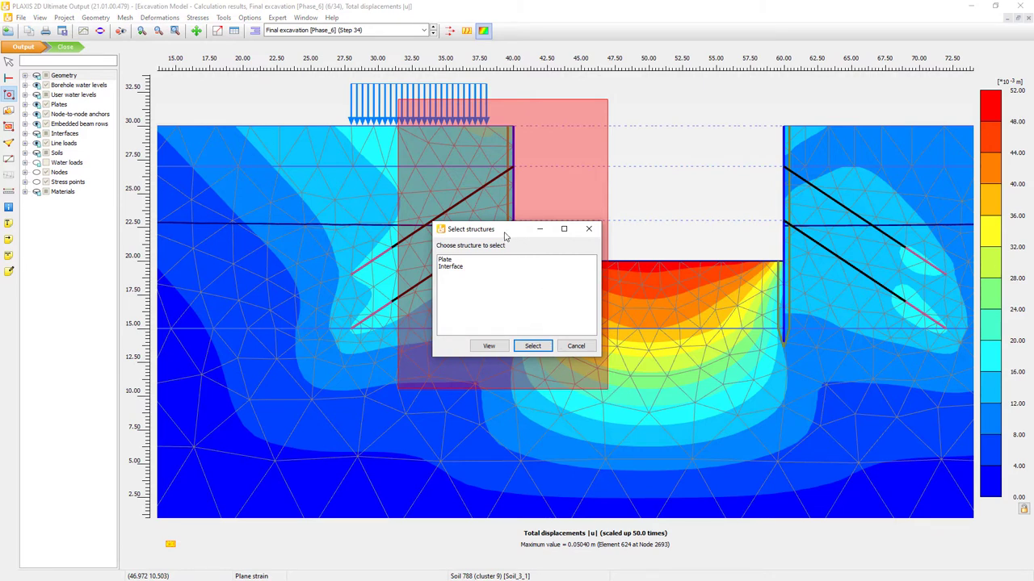
{"action": "left_click_drag", "start_coordinate": [507, 234], "coordinate": [689, 188]}
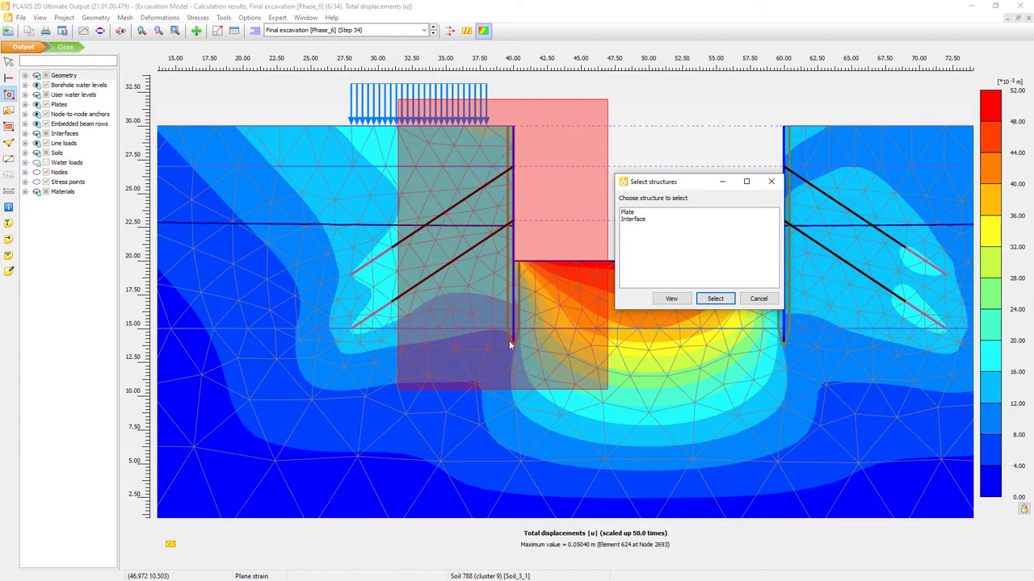
{"action": "left_click", "coordinate": [633, 213]}
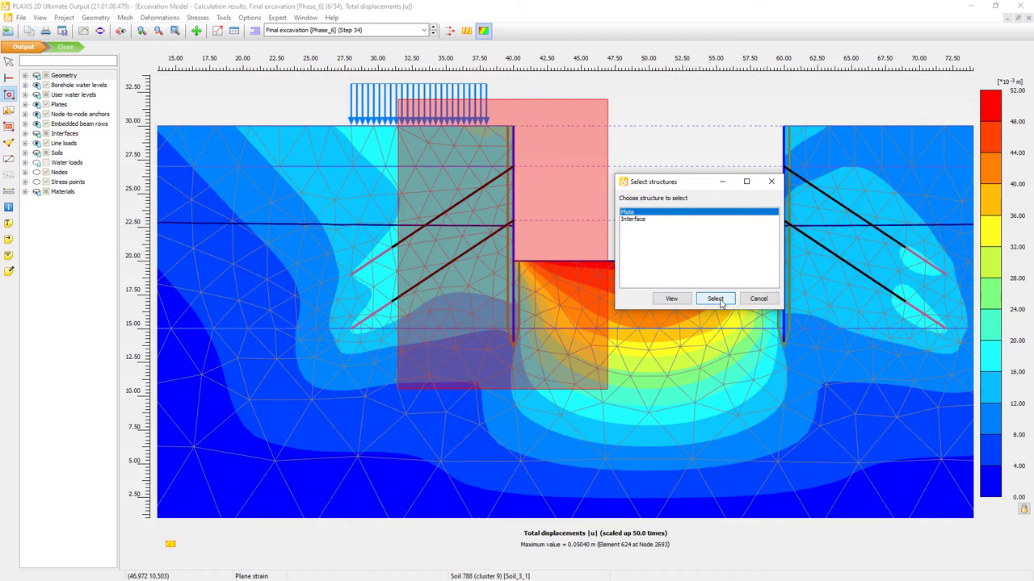
{"action": "left_click", "coordinate": [671, 299]}
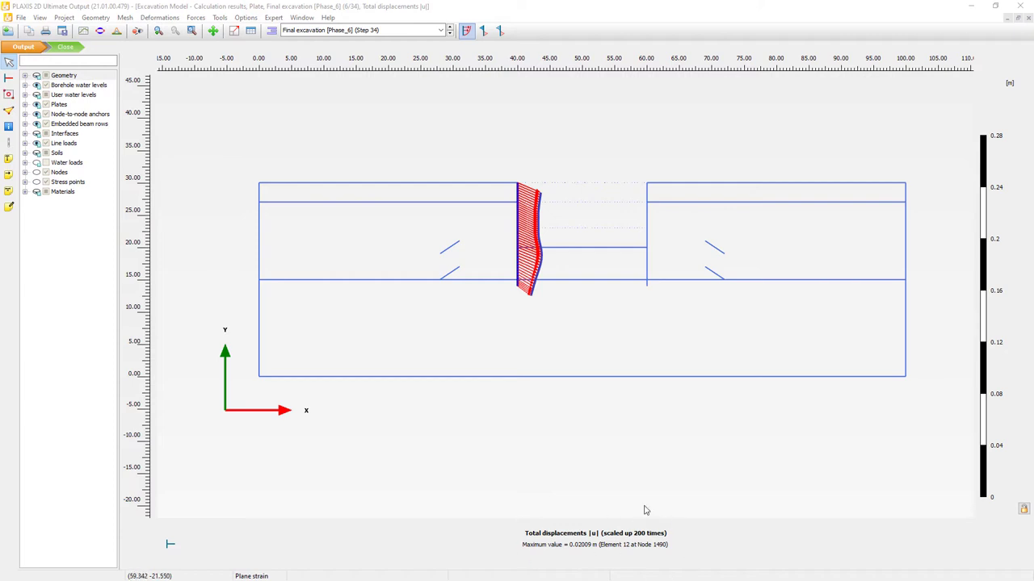
Step: Enlarge and centre the wall diagram, then plot the plate's horizontal total displacement ux
{"action": "scroll", "coordinate": [532, 244], "scroll_direction": "up", "scroll_amount": 3}
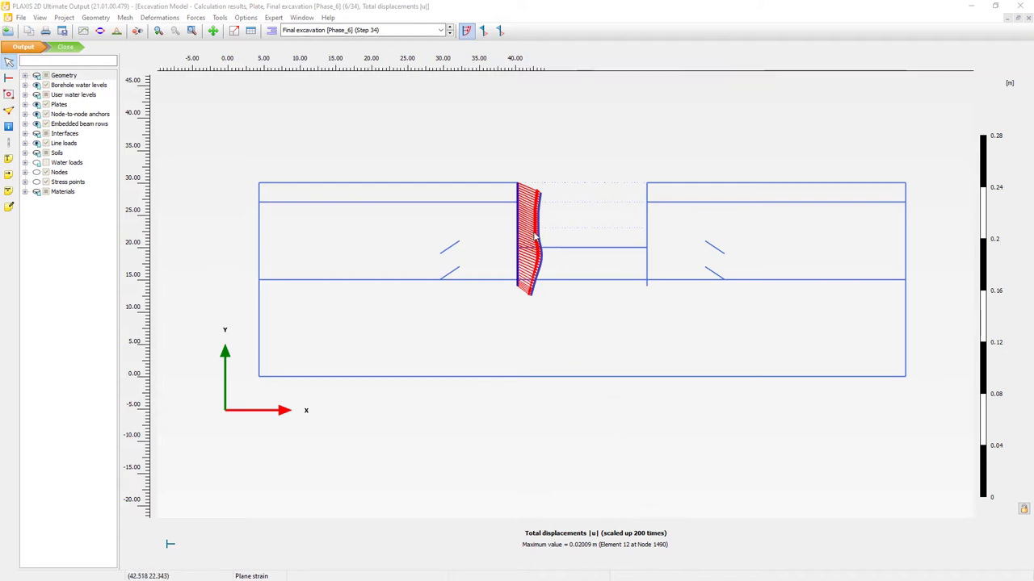
{"action": "left_click_drag", "start_coordinate": [557, 231], "coordinate": [565, 270]}
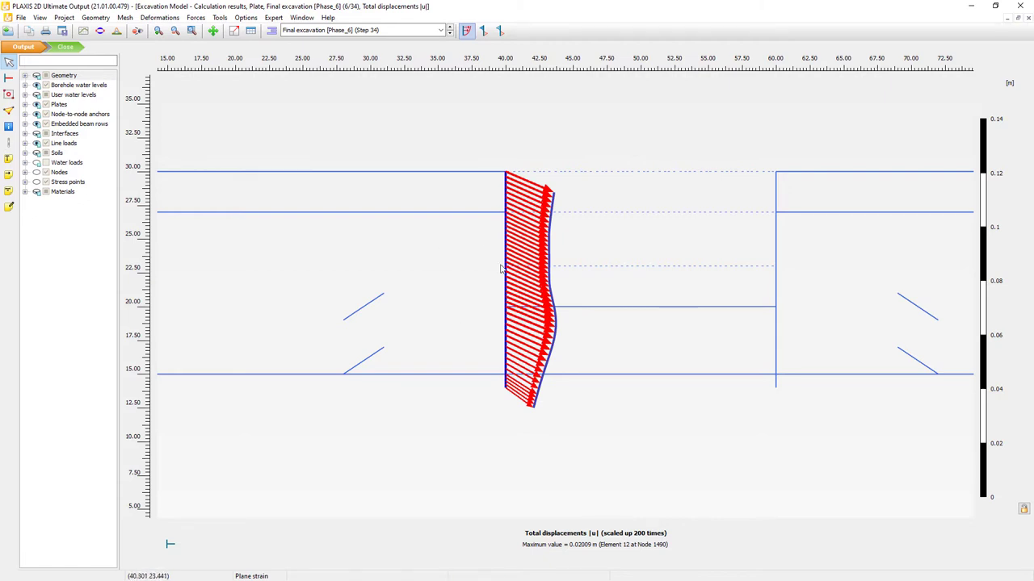
{"action": "left_click", "coordinate": [159, 17]}
{"action": "mouse_move", "coordinate": [202, 31]}
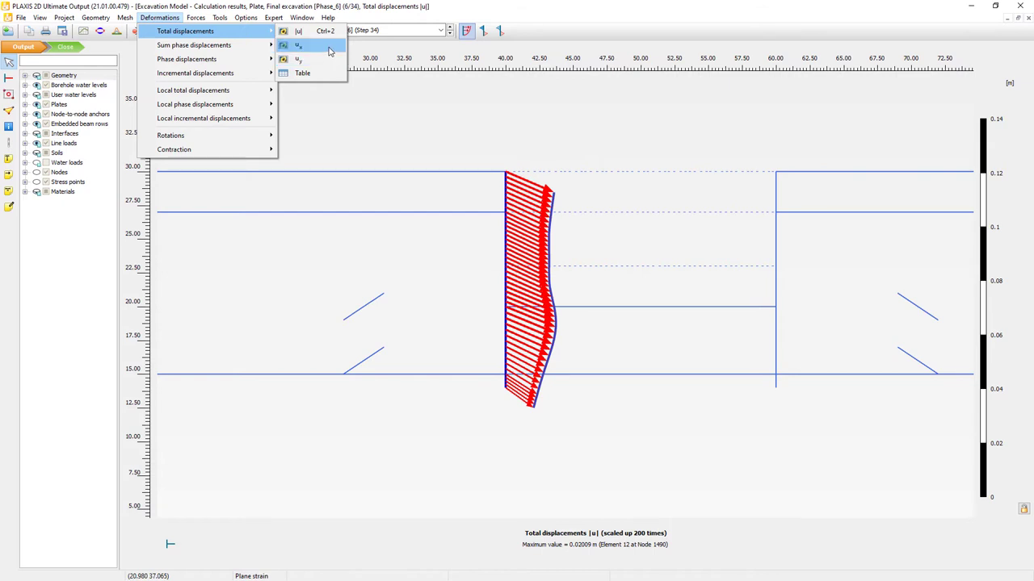
{"action": "left_click", "coordinate": [299, 45]}
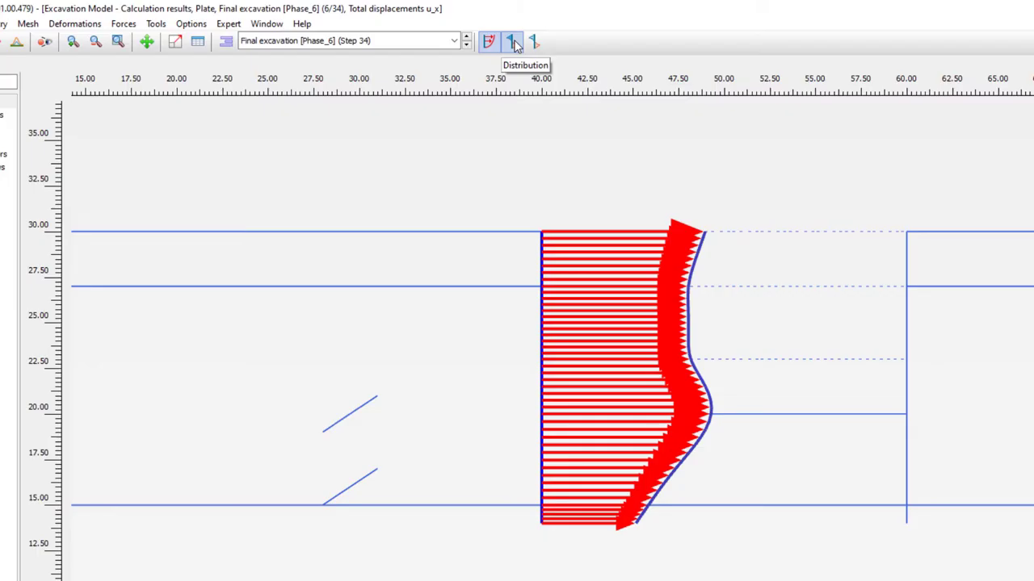
Step: Compare ux as filled and wireframe distributions, then return to the arrow plot
{"action": "left_click", "coordinate": [513, 42]}
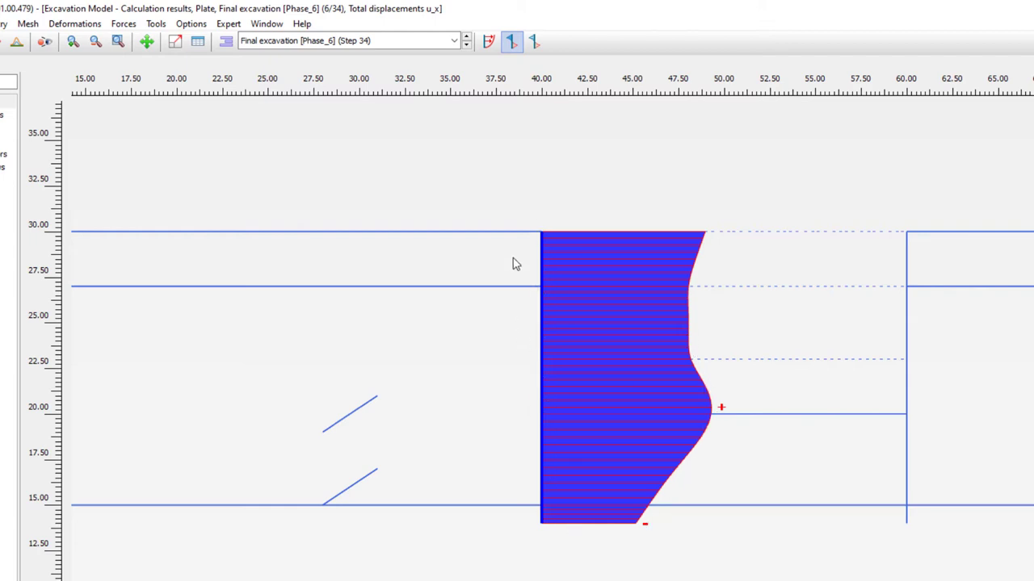
{"action": "left_click", "coordinate": [536, 45]}
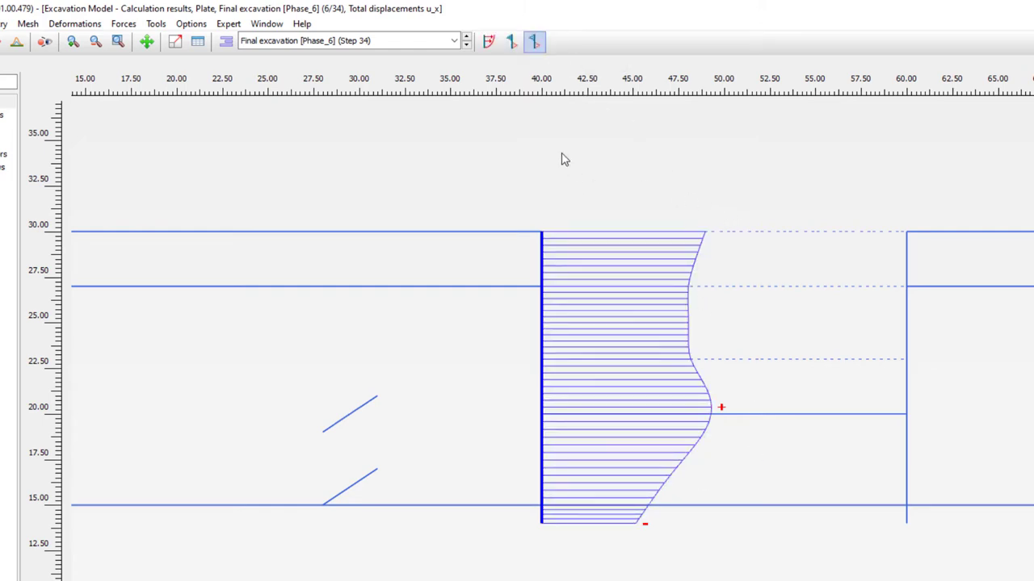
{"action": "left_click", "coordinate": [513, 44]}
{"action": "left_click", "coordinate": [489, 44]}
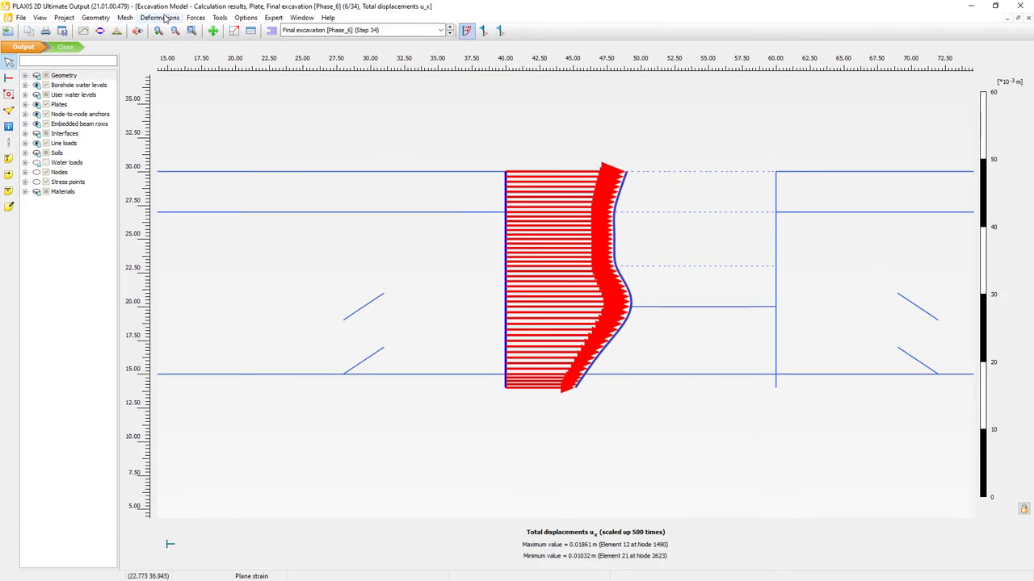
Step: Turn on local axes display and plot the plate's local total displacement u1
{"action": "left_click", "coordinate": [163, 17]}
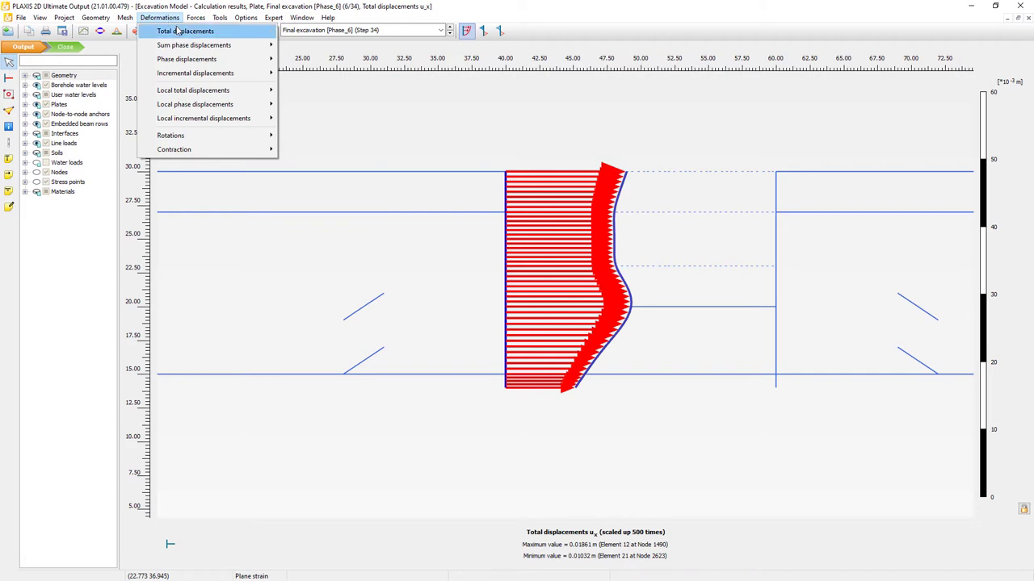
{"action": "mouse_move", "coordinate": [211, 51]}
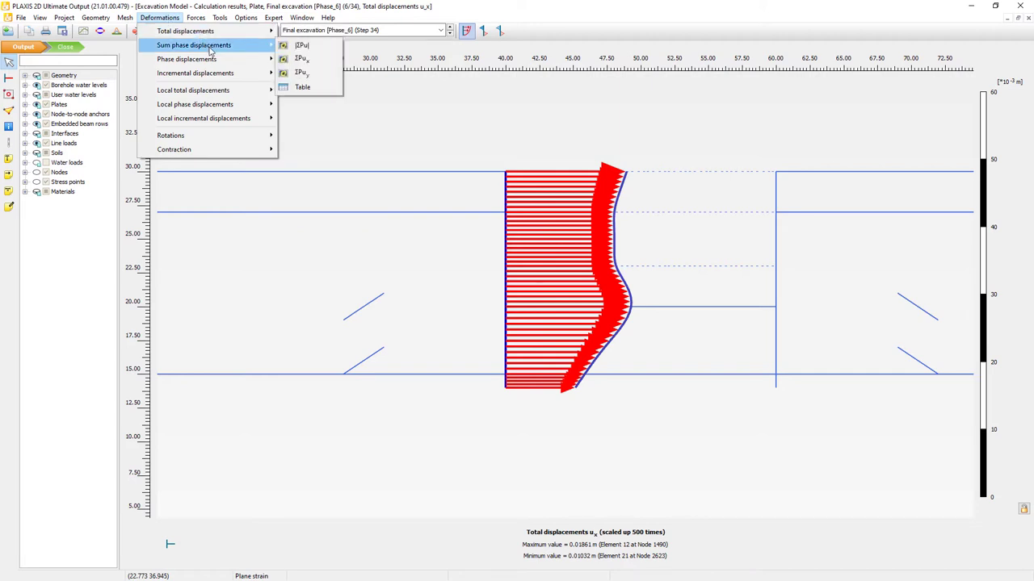
{"action": "mouse_move", "coordinate": [217, 76]}
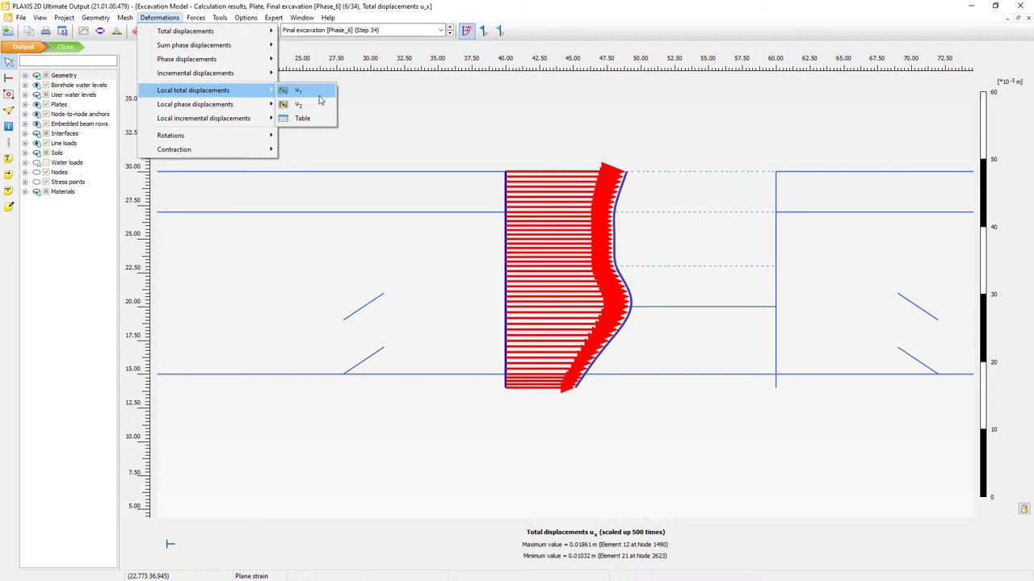
{"action": "left_click", "coordinate": [160, 17]}
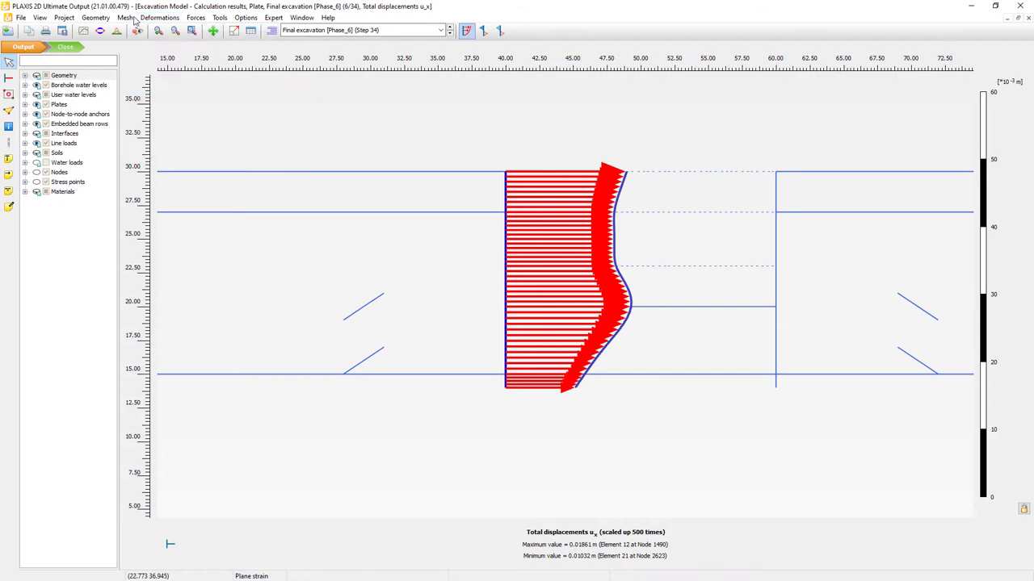
{"action": "left_click", "coordinate": [41, 18]}
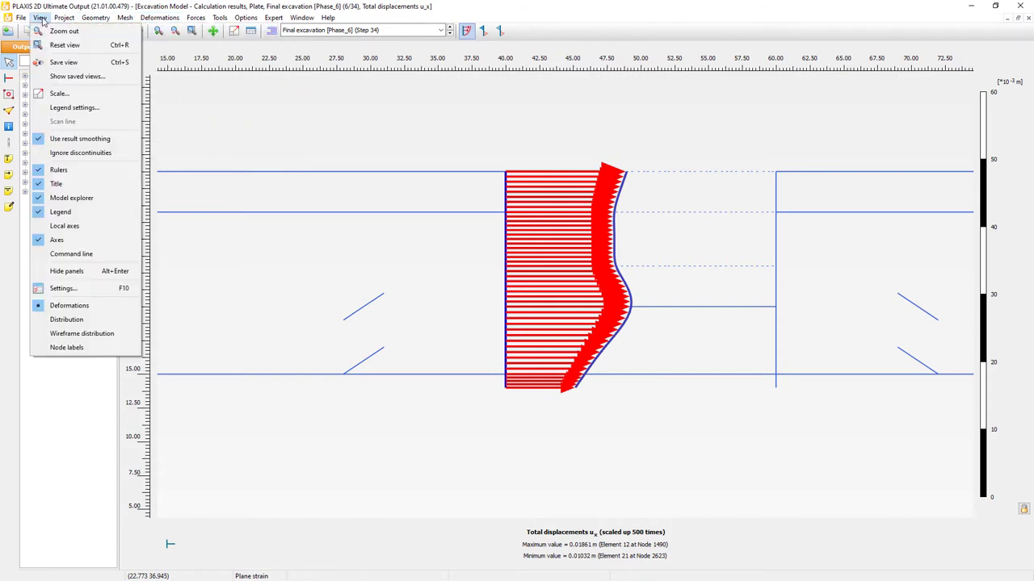
{"action": "left_click", "coordinate": [87, 229]}
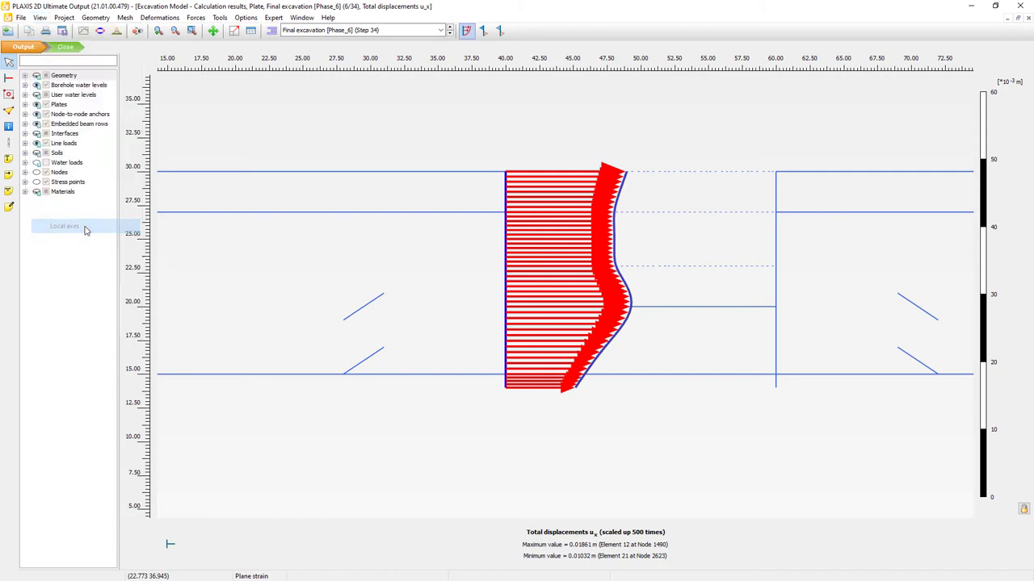
{"action": "left_click", "coordinate": [151, 18]}
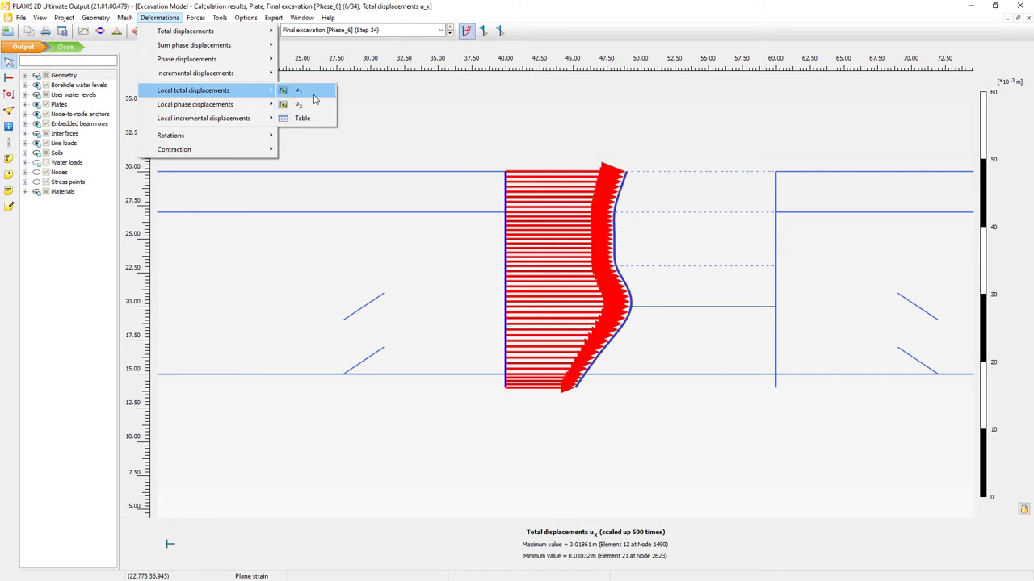
{"action": "left_click", "coordinate": [315, 95]}
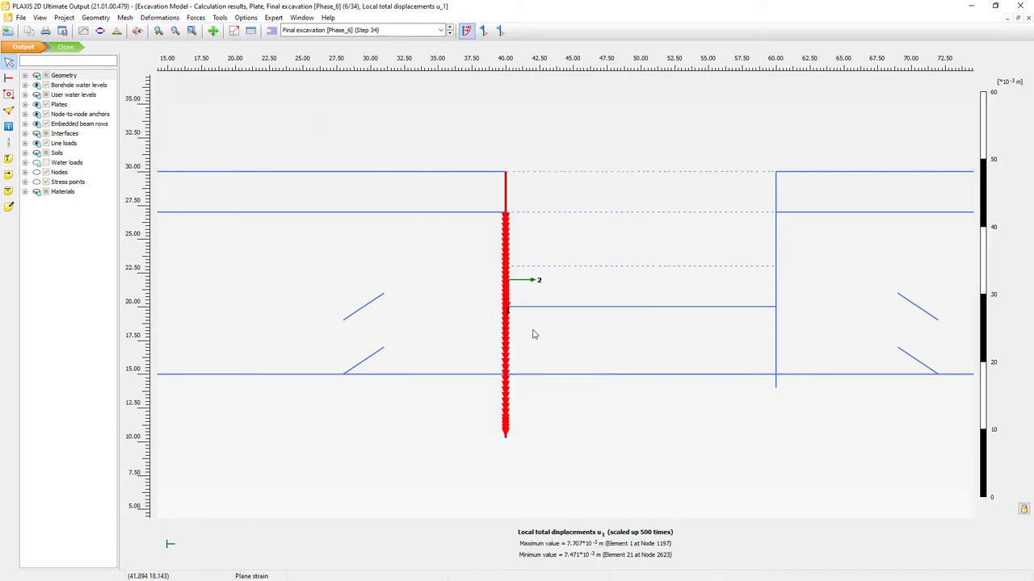
Step: Zoom in and view u1 as a filled, then wireframe, distribution
{"action": "scroll", "coordinate": [530, 327], "scroll_direction": "up", "scroll_amount": 1}
{"action": "scroll", "coordinate": [530, 327], "scroll_direction": "up", "scroll_amount": 1}
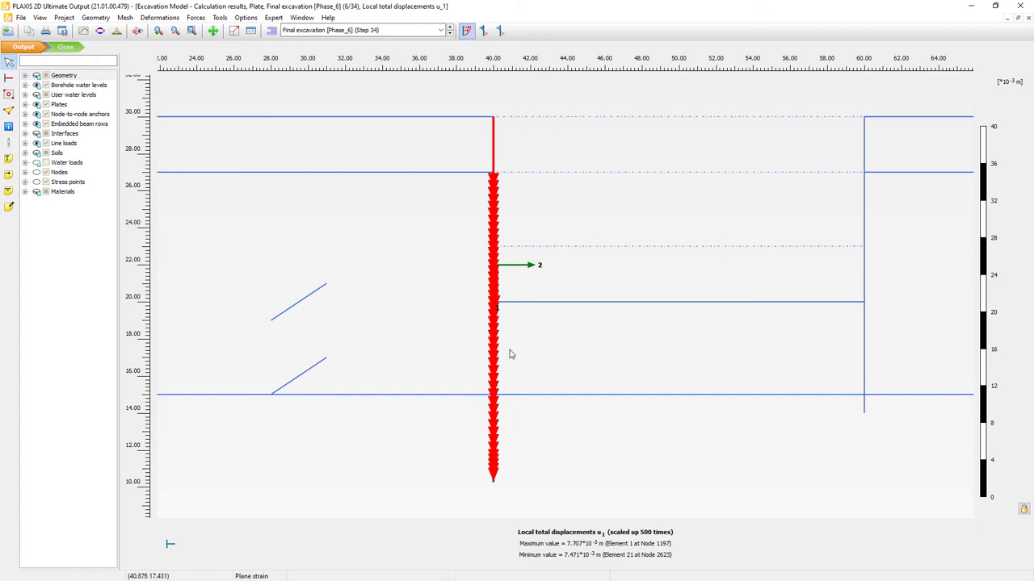
{"action": "left_click", "coordinate": [483, 30]}
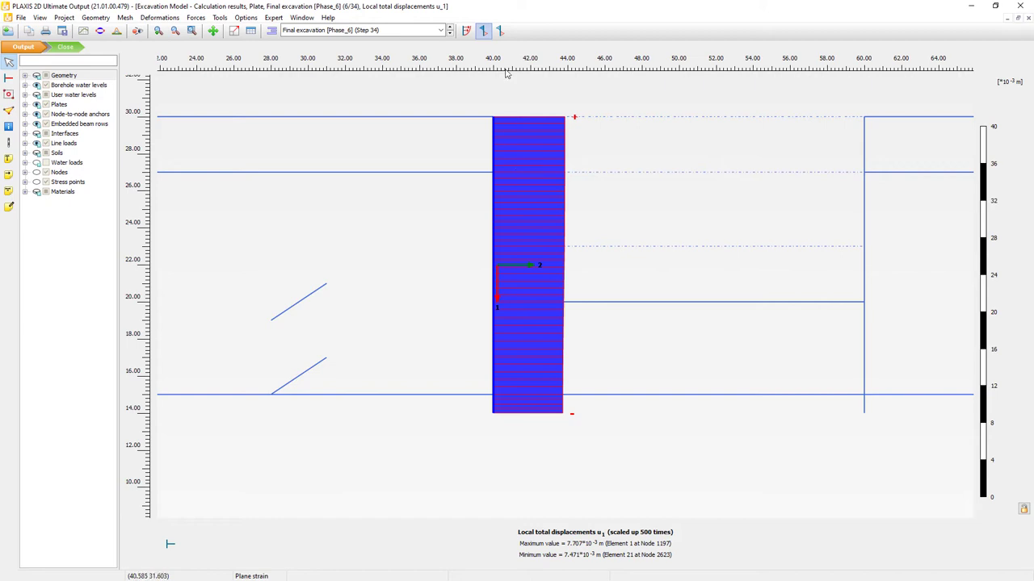
{"action": "left_click", "coordinate": [500, 30]}
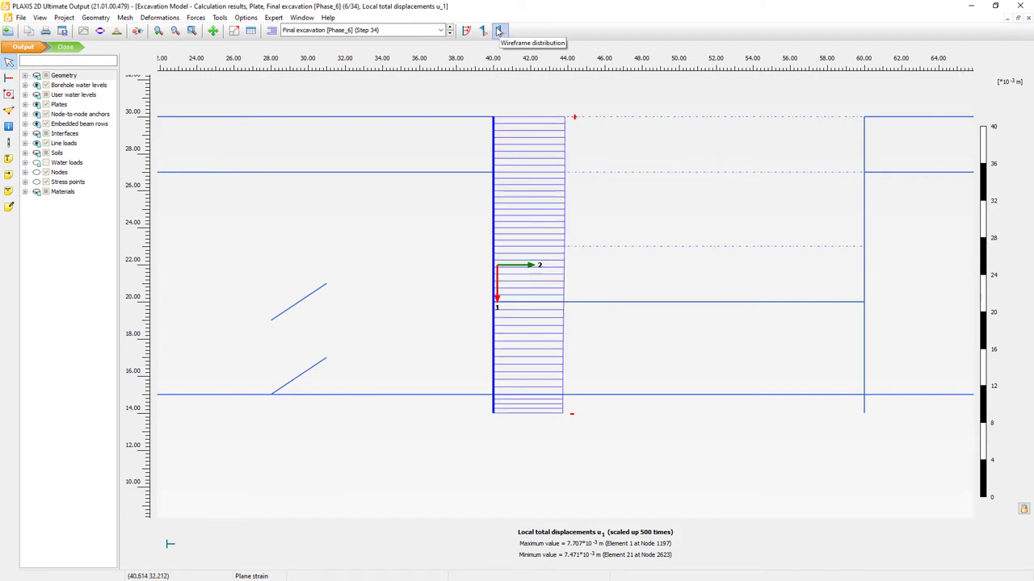
Step: Plot the plate's local total displacement u2 (max 0.01861 m, min 0.01032 m)
{"action": "left_click", "coordinate": [160, 17]}
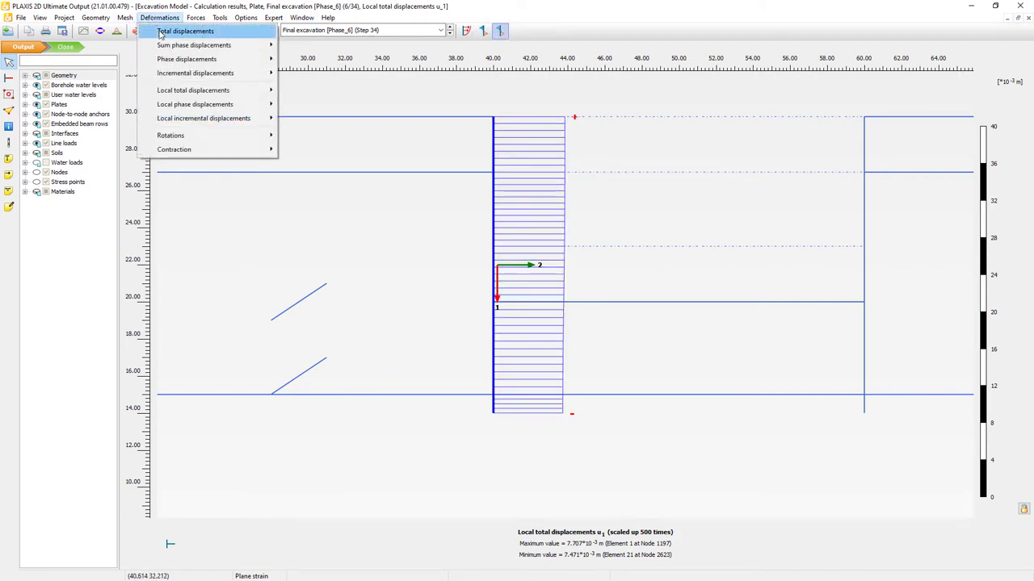
{"action": "mouse_move", "coordinate": [258, 90]}
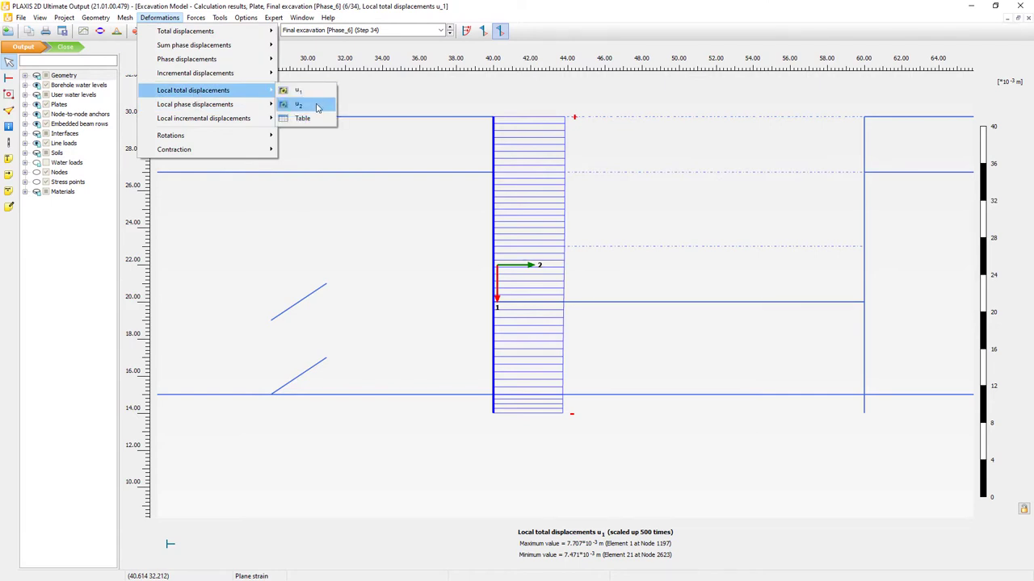
{"action": "left_click", "coordinate": [317, 107]}
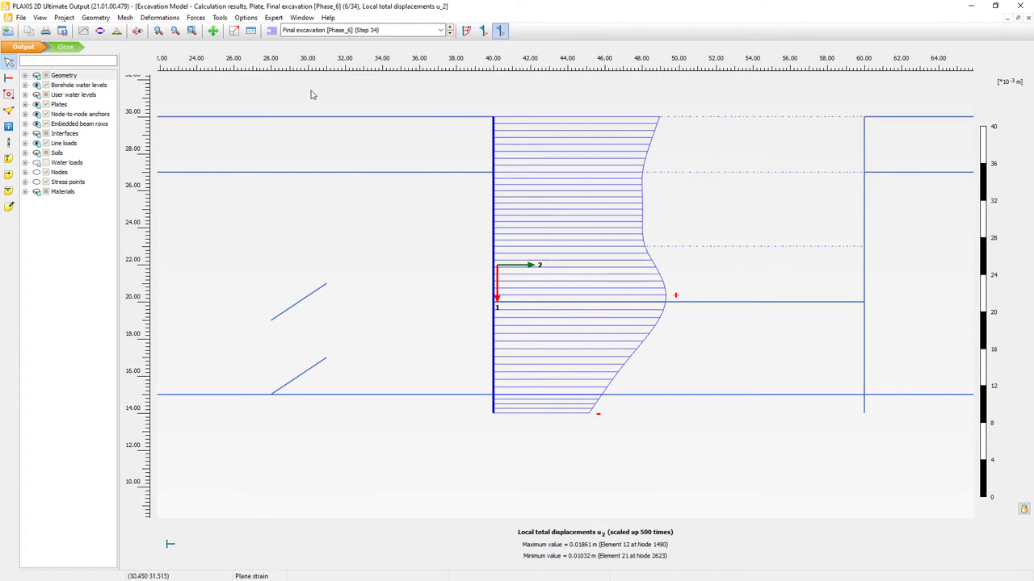
{"action": "left_click", "coordinate": [194, 18]}
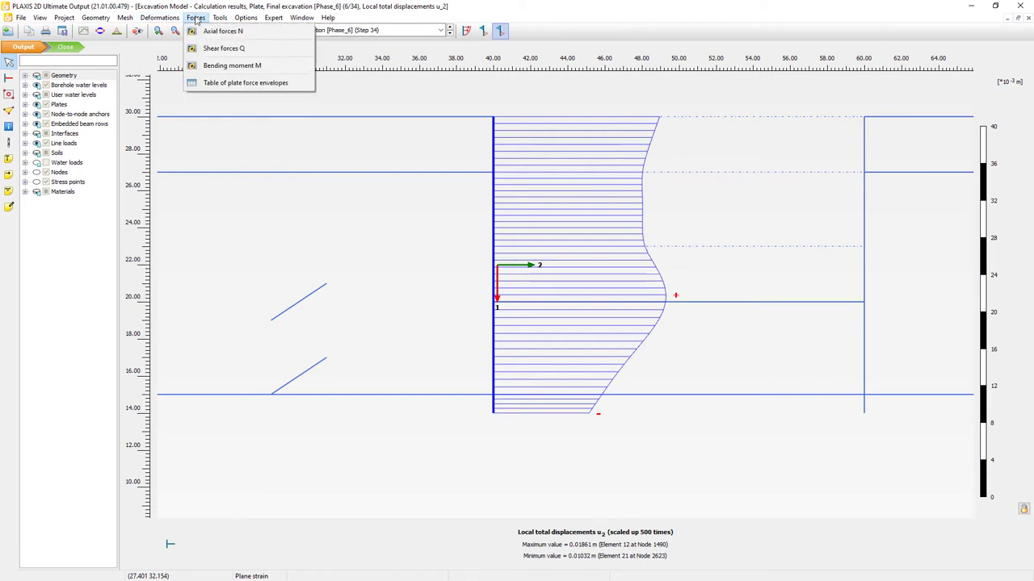
Step: Plot the plate's axial forces N, then its shear forces Q (191.6 to -152.7 kN/m)
{"action": "left_click", "coordinate": [256, 34]}
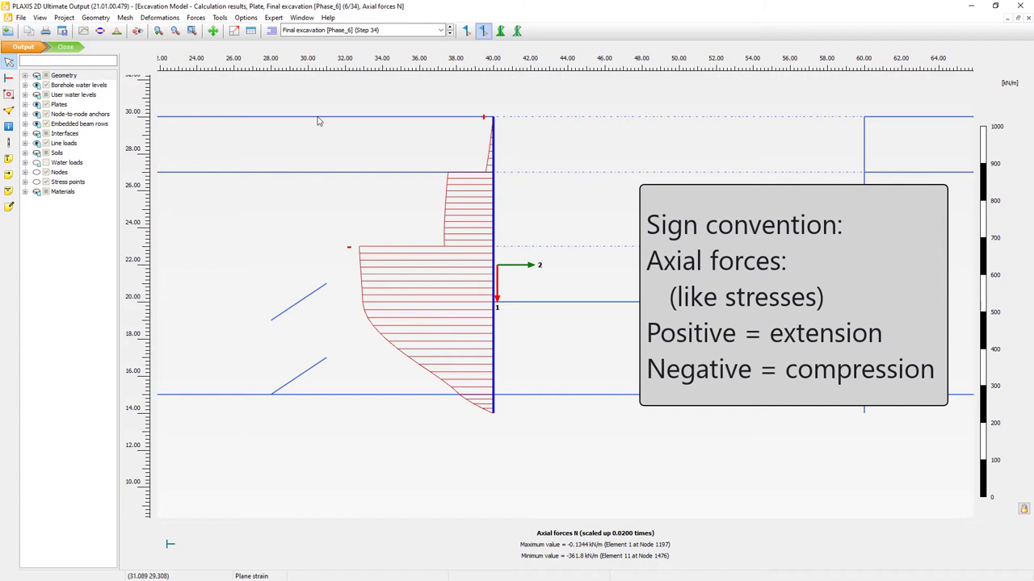
{"action": "left_click", "coordinate": [217, 18]}
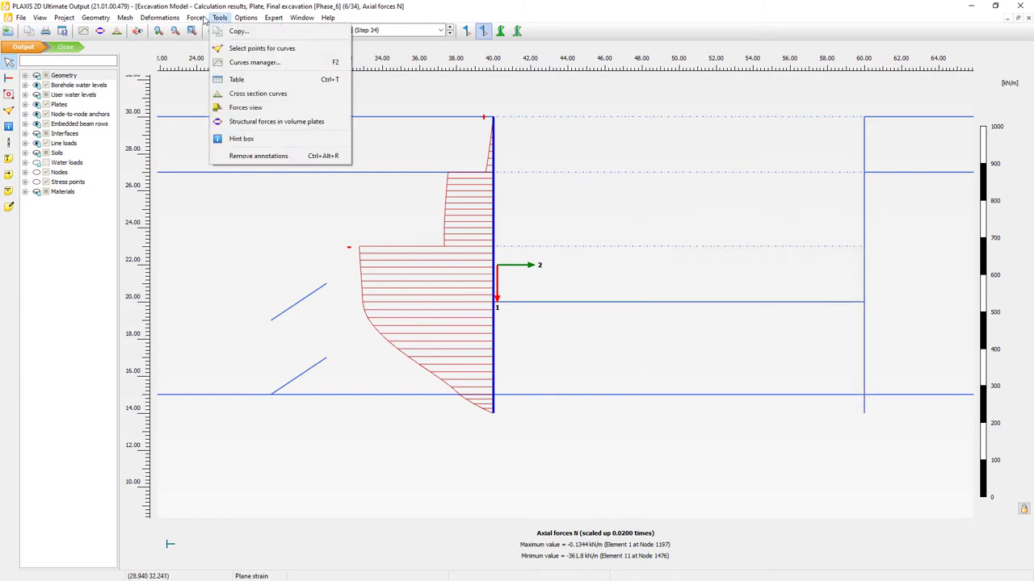
{"action": "mouse_move", "coordinate": [200, 18]}
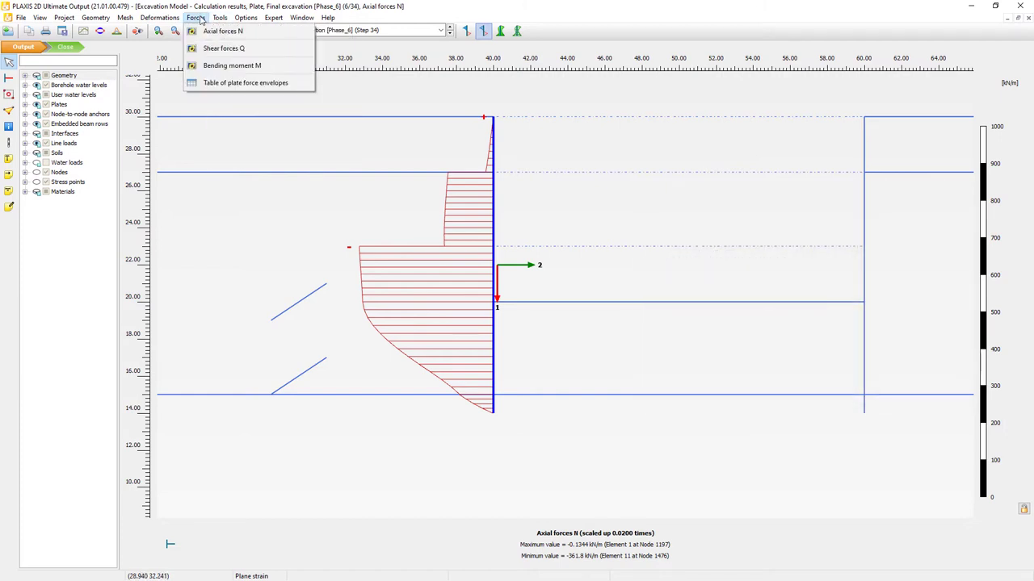
{"action": "left_click", "coordinate": [265, 50]}
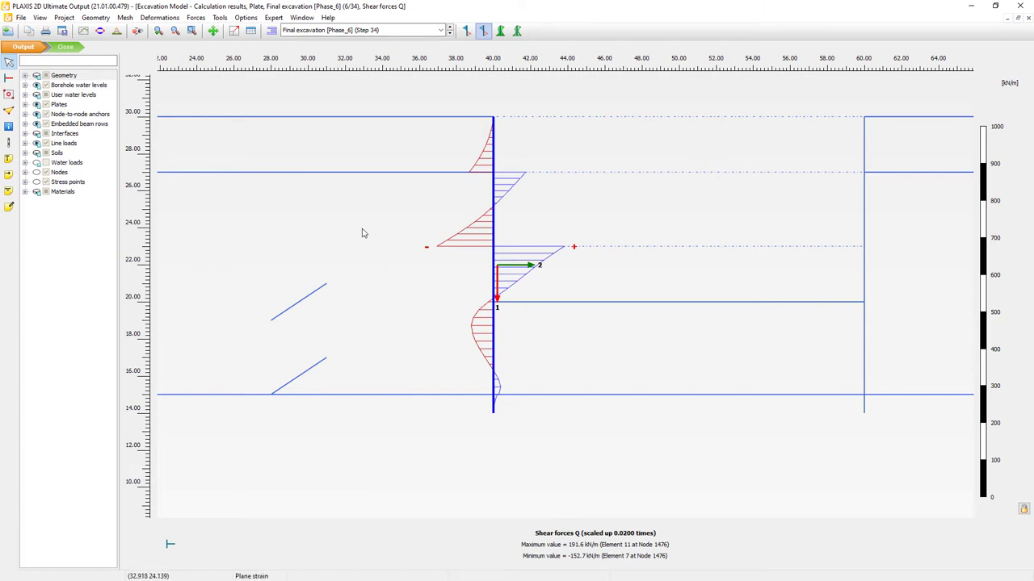
{"action": "left_click", "coordinate": [202, 18]}
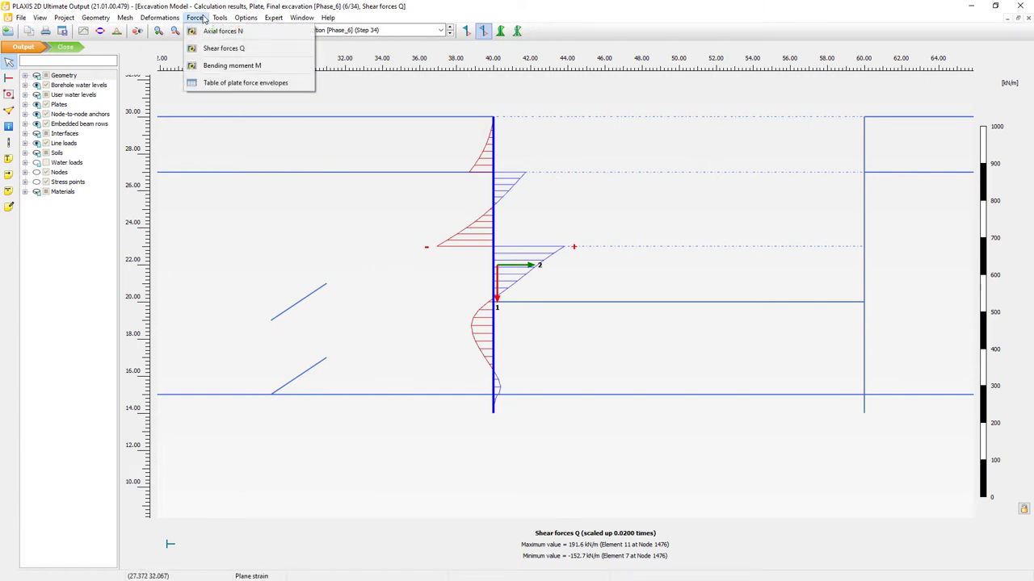
Step: Plot the plate's bending moments M and add the historical moment envelope
{"action": "left_click", "coordinate": [290, 68]}
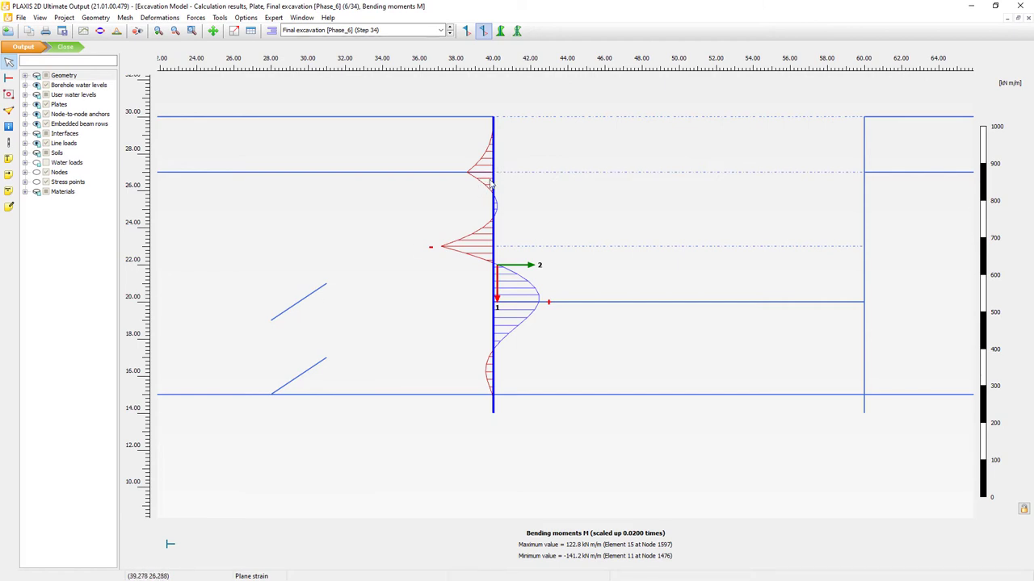
{"action": "left_click", "coordinate": [465, 30]}
{"action": "left_click", "coordinate": [483, 30]}
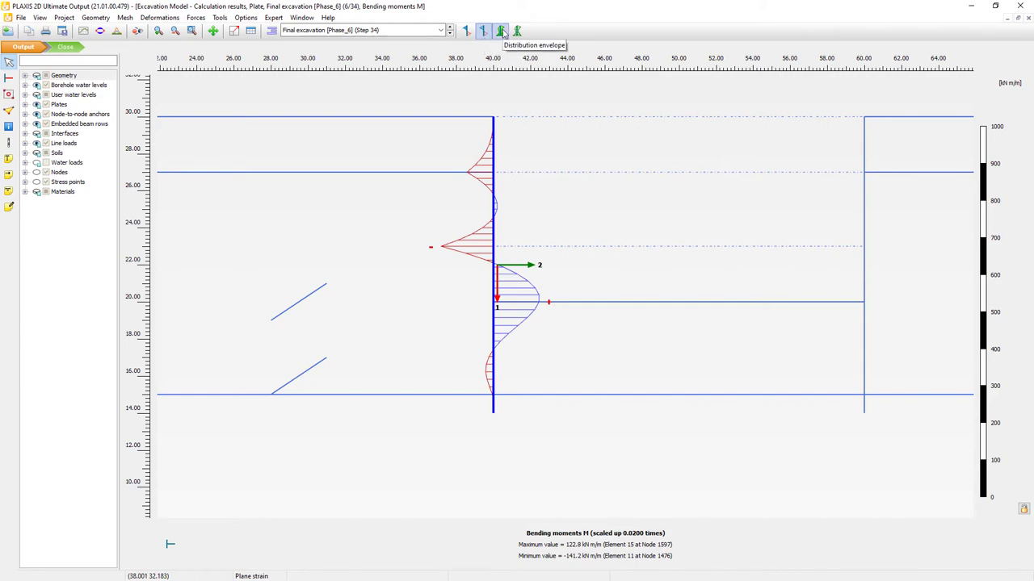
{"action": "left_click", "coordinate": [501, 32]}
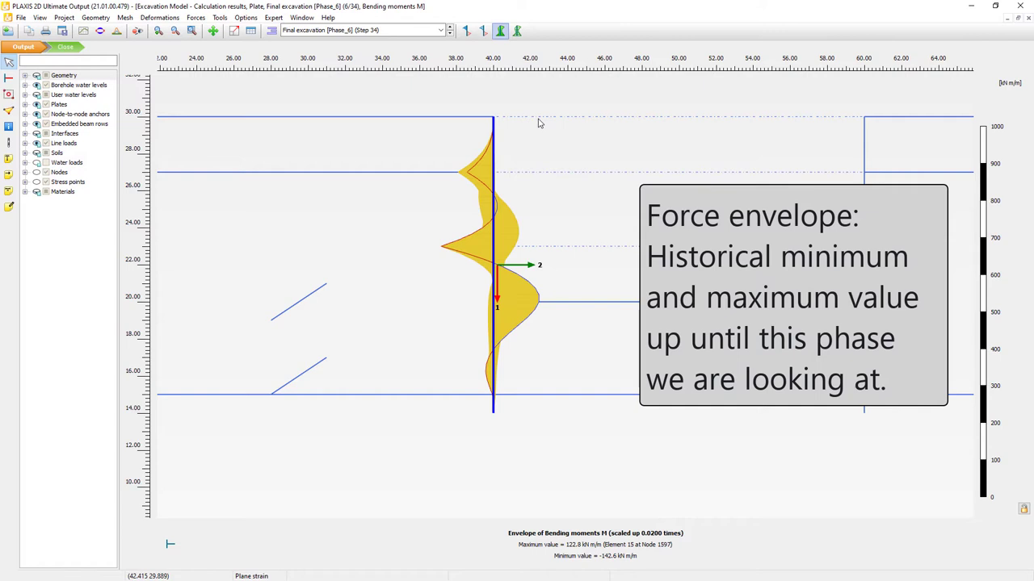
Step: Keep the final excavation phase, draw the envelope as hatching, then close the moments window
{"action": "left_click", "coordinate": [440, 30]}
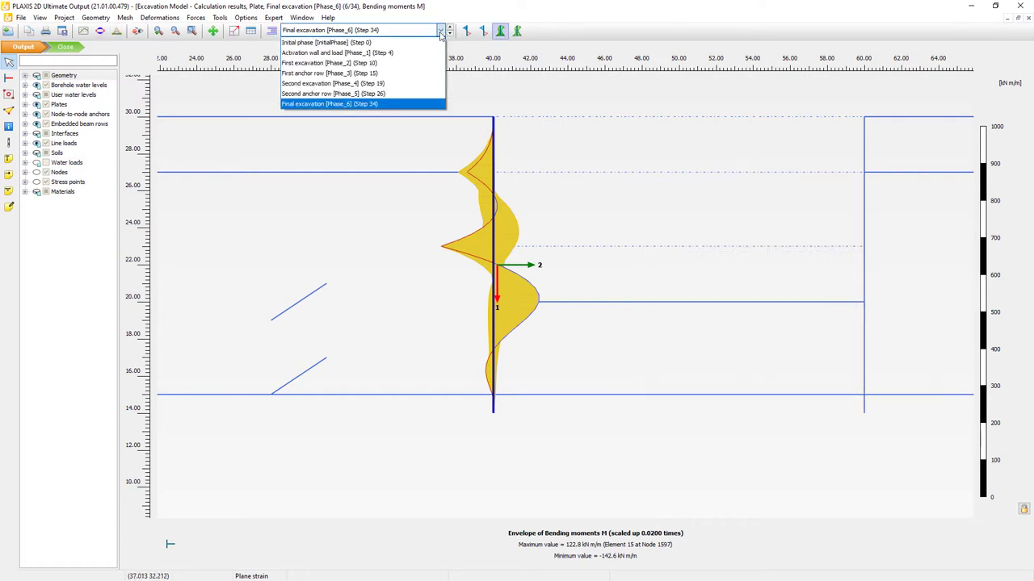
{"action": "left_click", "coordinate": [388, 104]}
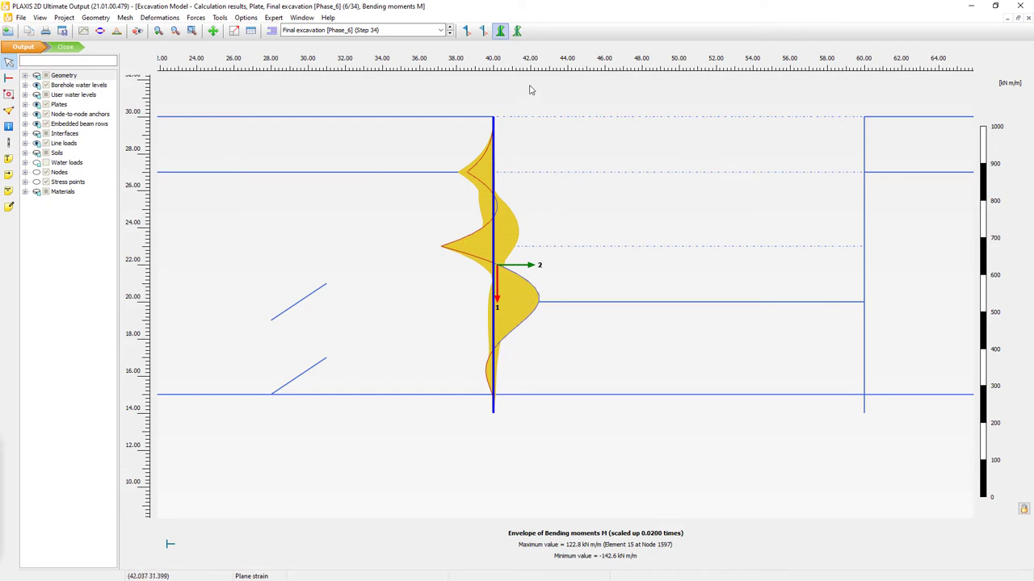
{"action": "left_click", "coordinate": [517, 30]}
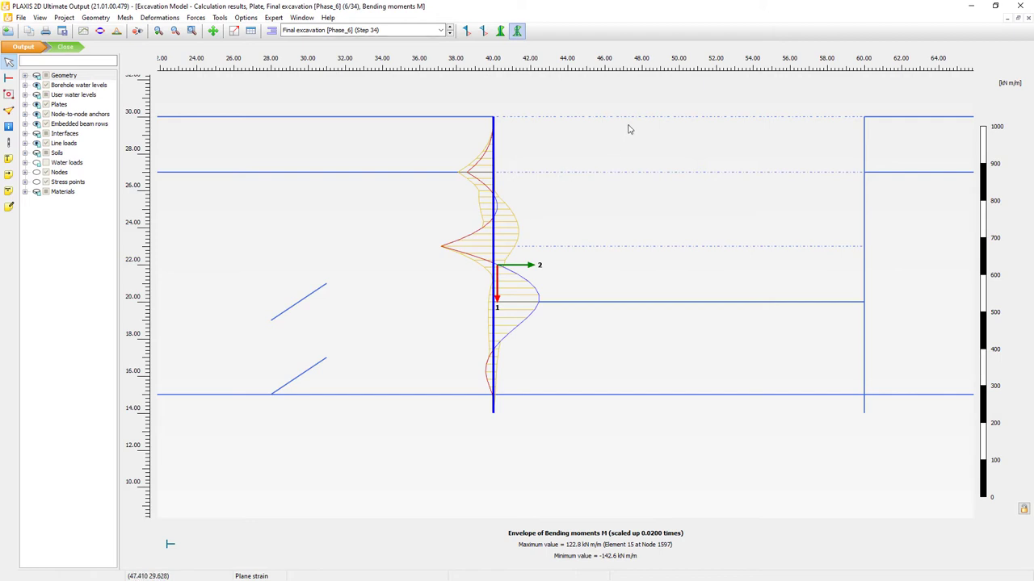
{"action": "left_click", "coordinate": [1028, 19]}
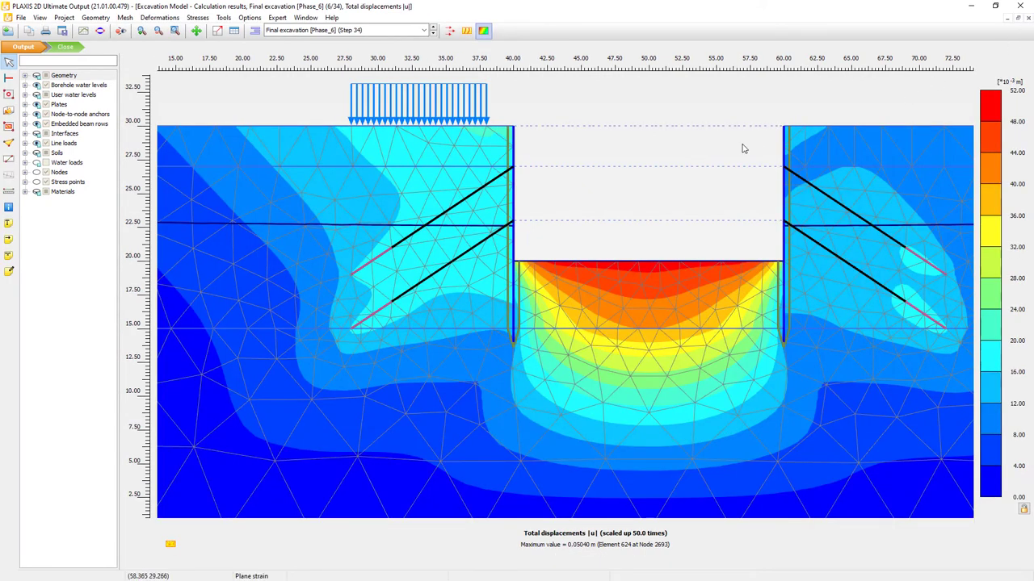
Step: Zoom out and open the left embedded beam row's total displacement results
{"action": "scroll", "coordinate": [613, 186], "scroll_direction": "down", "scroll_amount": 4}
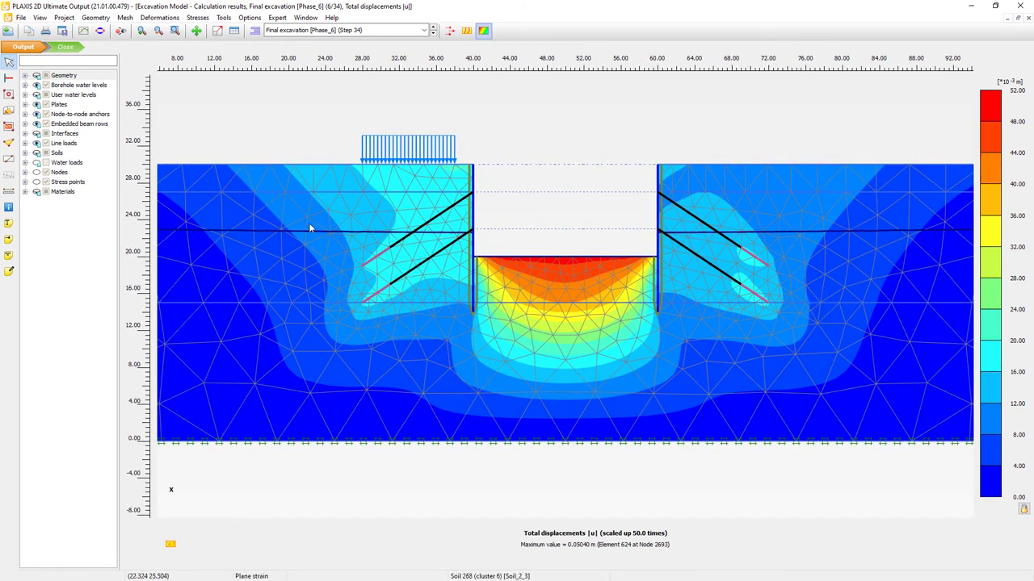
{"action": "double_click", "coordinate": [377, 259]}
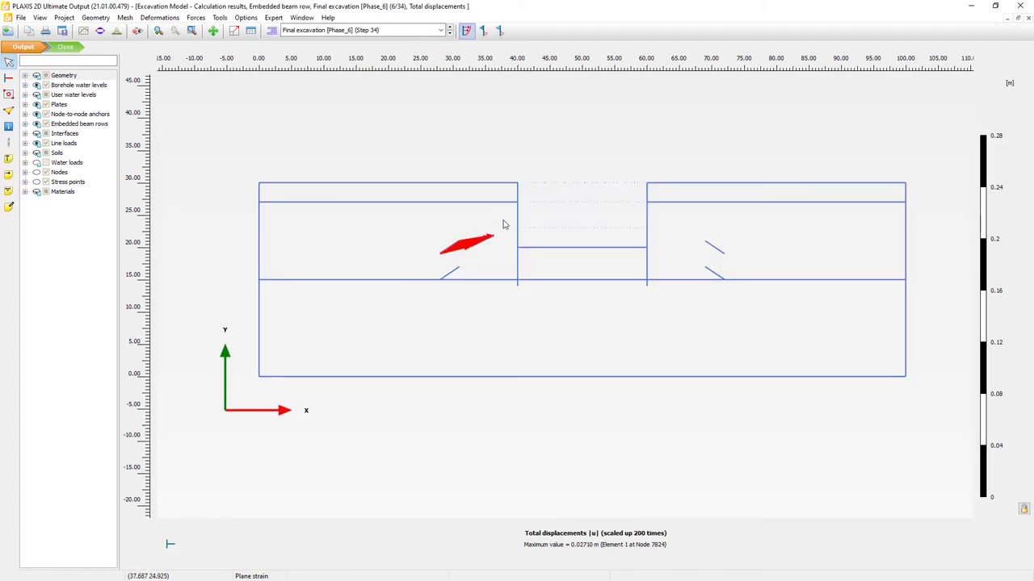
Step: Zoom in and show the embedded beam's total displacements (max 0.02710 m) as a filled distribution
{"action": "scroll", "coordinate": [501, 244], "scroll_direction": "up", "scroll_amount": 5}
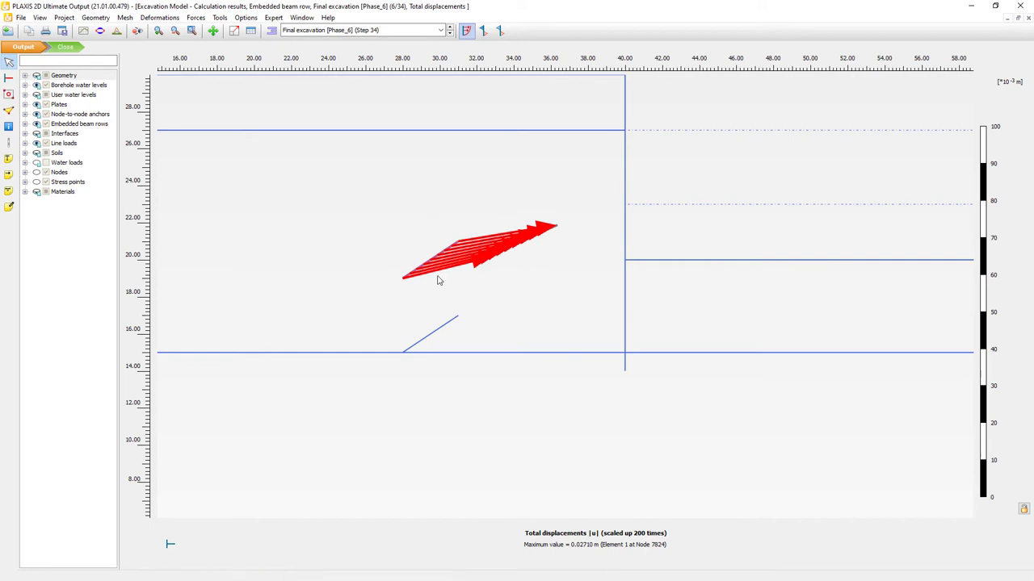
{"action": "left_click", "coordinate": [483, 29]}
{"action": "left_click", "coordinate": [500, 30]}
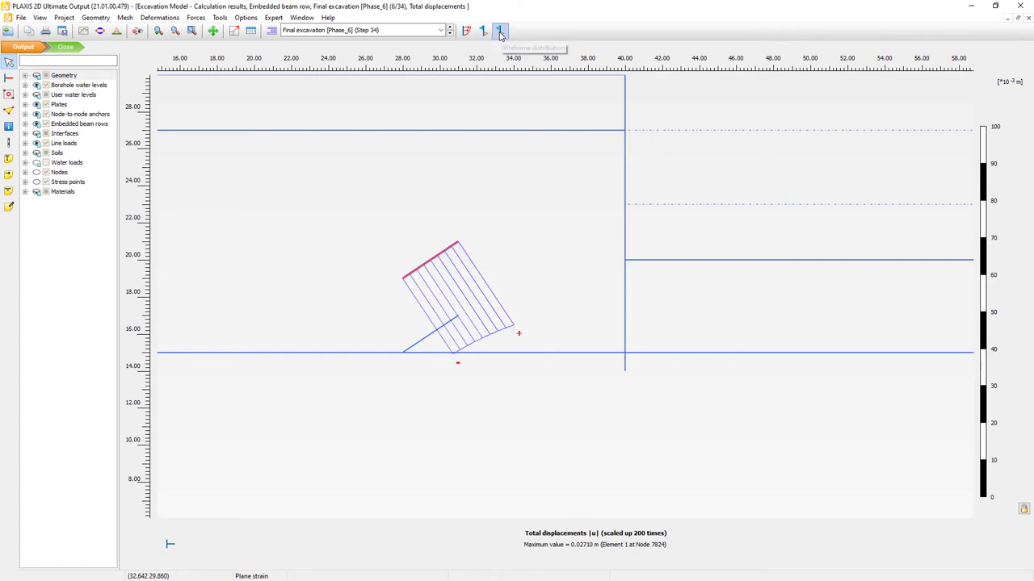
{"action": "left_click", "coordinate": [483, 30]}
{"action": "left_click", "coordinate": [161, 18]}
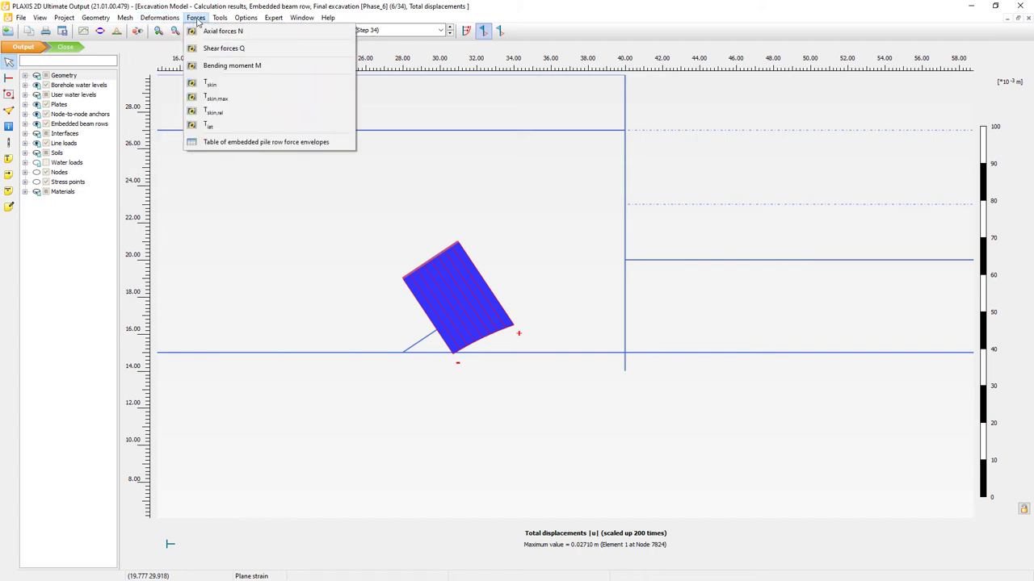
Step: Plot the embedded beam's N, Q and T_skin, then open its force envelope table
{"action": "left_click", "coordinate": [214, 30]}
{"action": "left_click", "coordinate": [199, 19]}
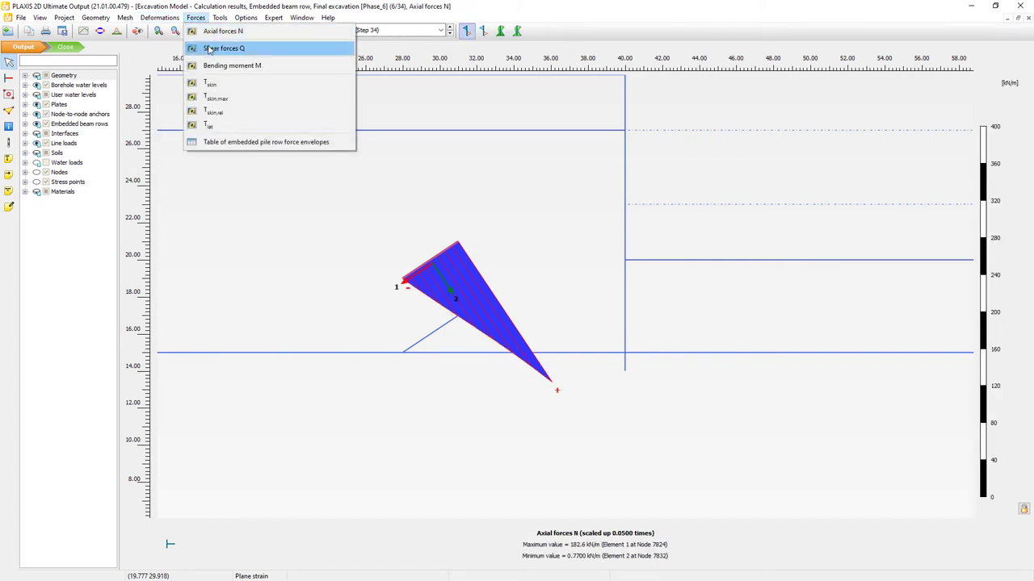
{"action": "left_click", "coordinate": [213, 49]}
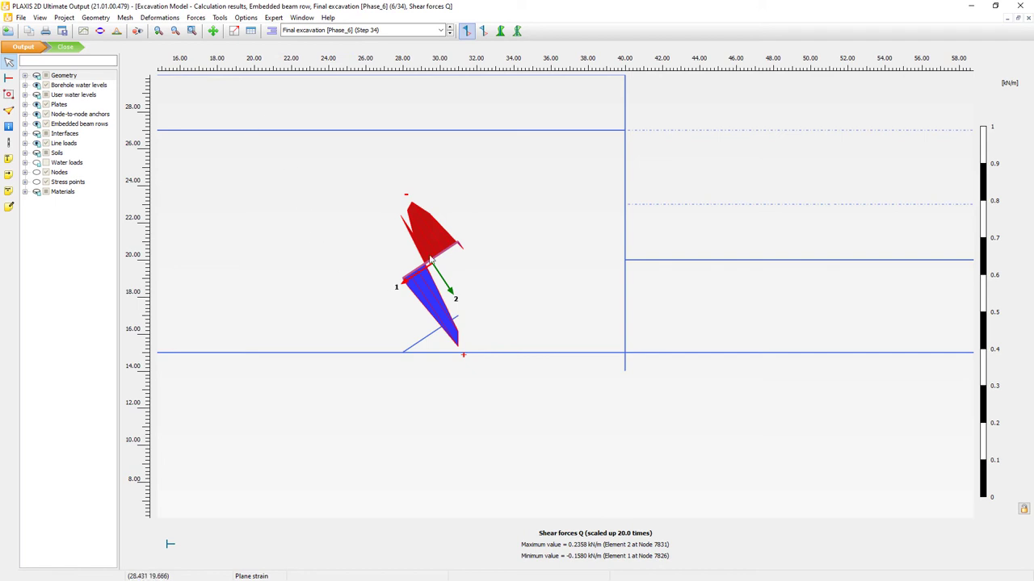
{"action": "left_click", "coordinate": [196, 18]}
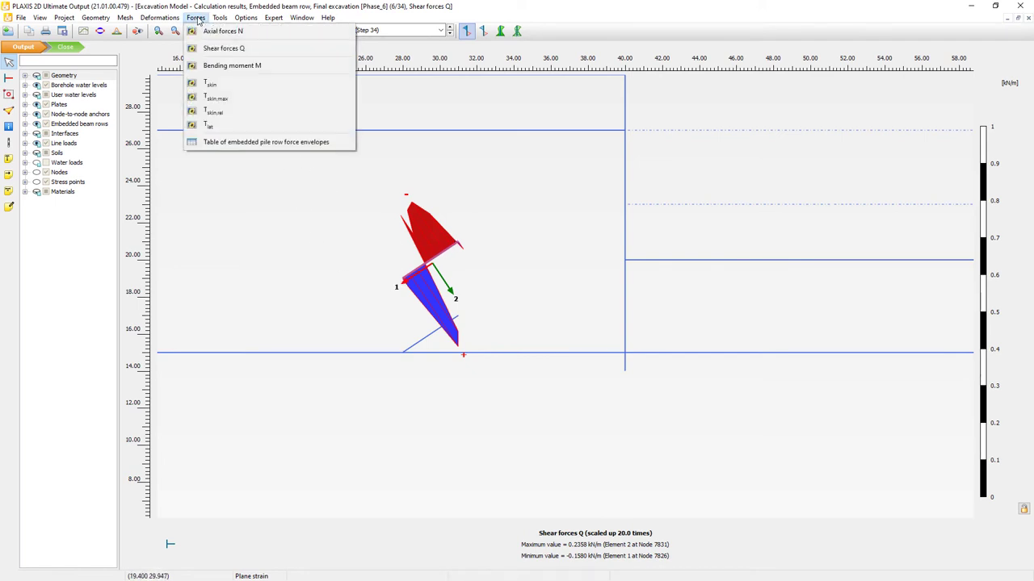
{"action": "left_click", "coordinate": [243, 87]}
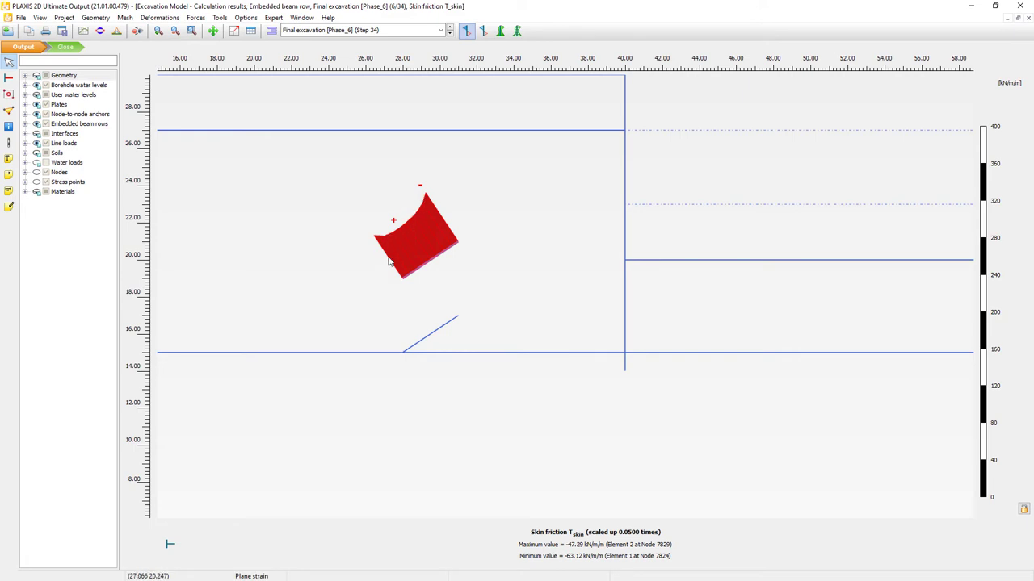
{"action": "left_click", "coordinate": [195, 17]}
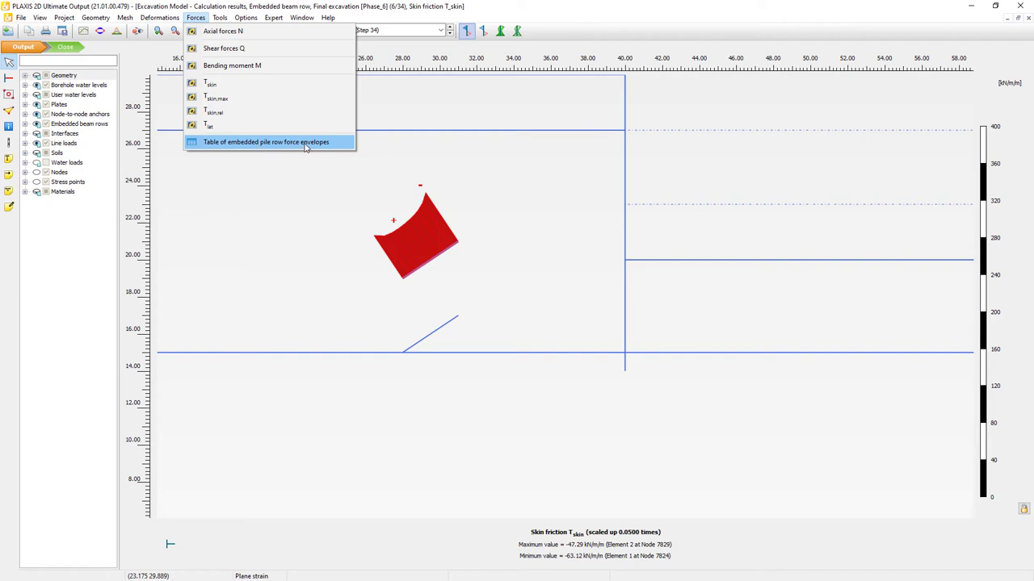
{"action": "left_click", "coordinate": [306, 143]}
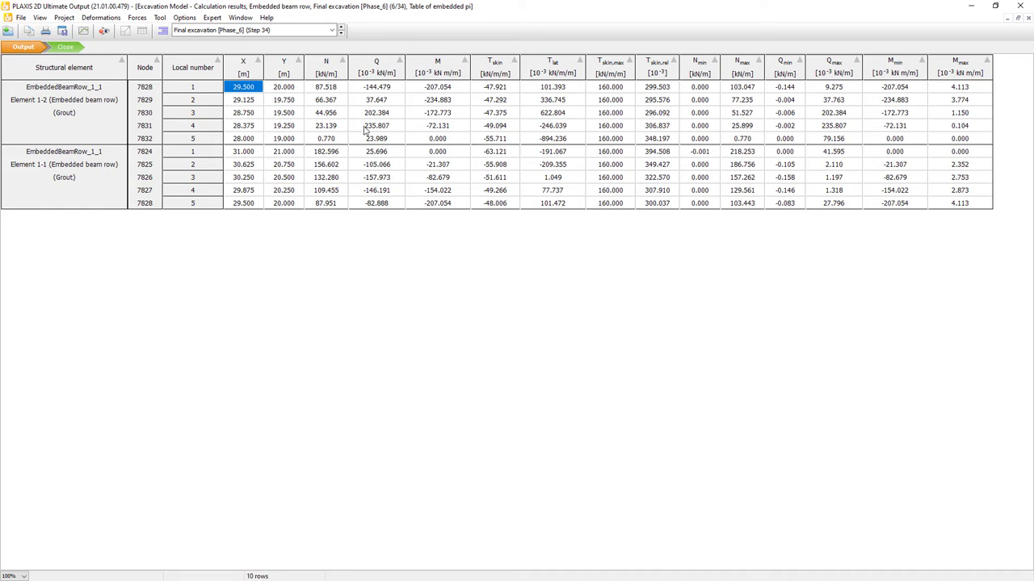
{"action": "left_click", "coordinate": [331, 87]}
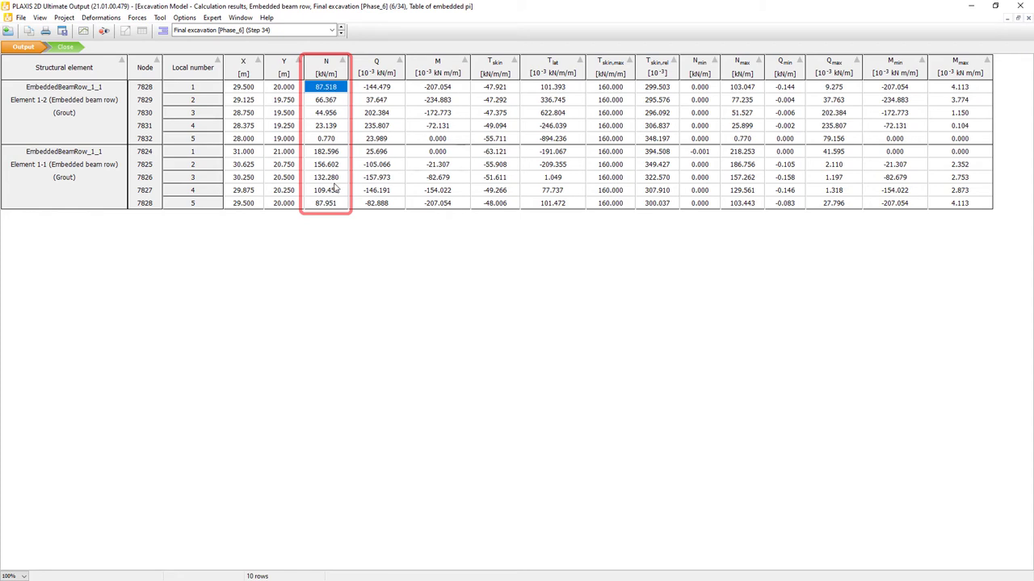
{"action": "key", "text": "Right"}
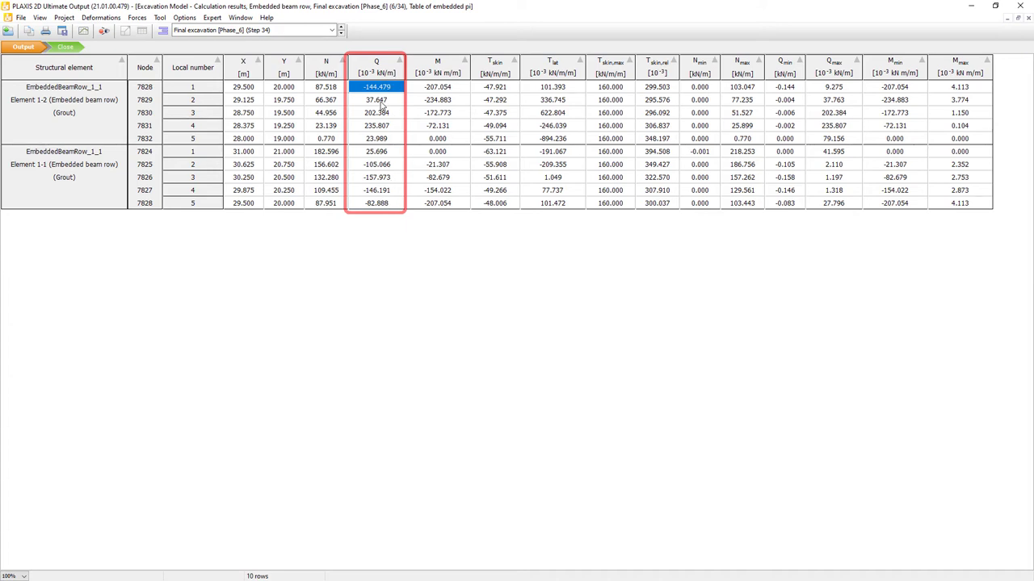
{"action": "left_click", "coordinate": [439, 89]}
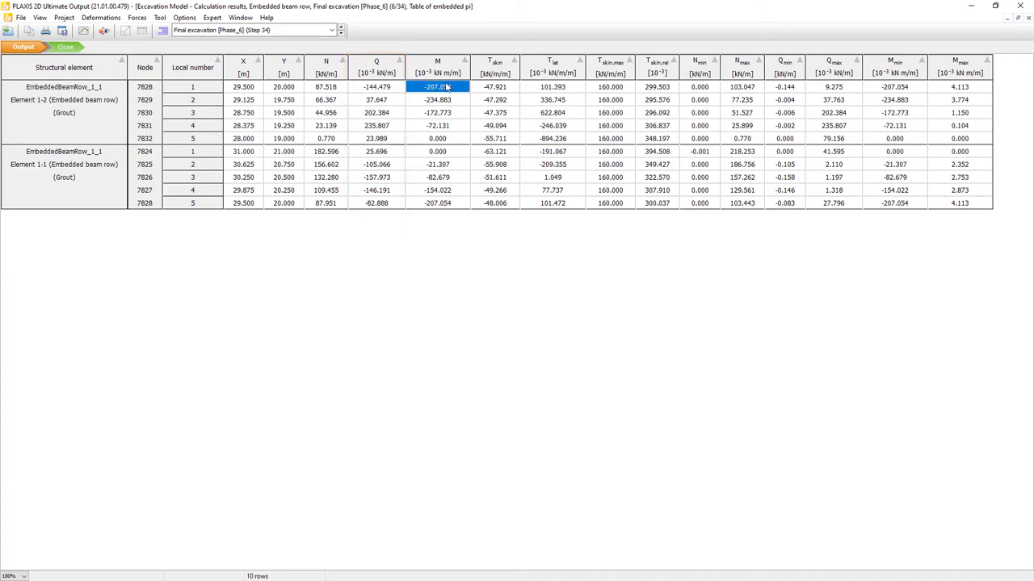
{"action": "left_click", "coordinate": [450, 204]}
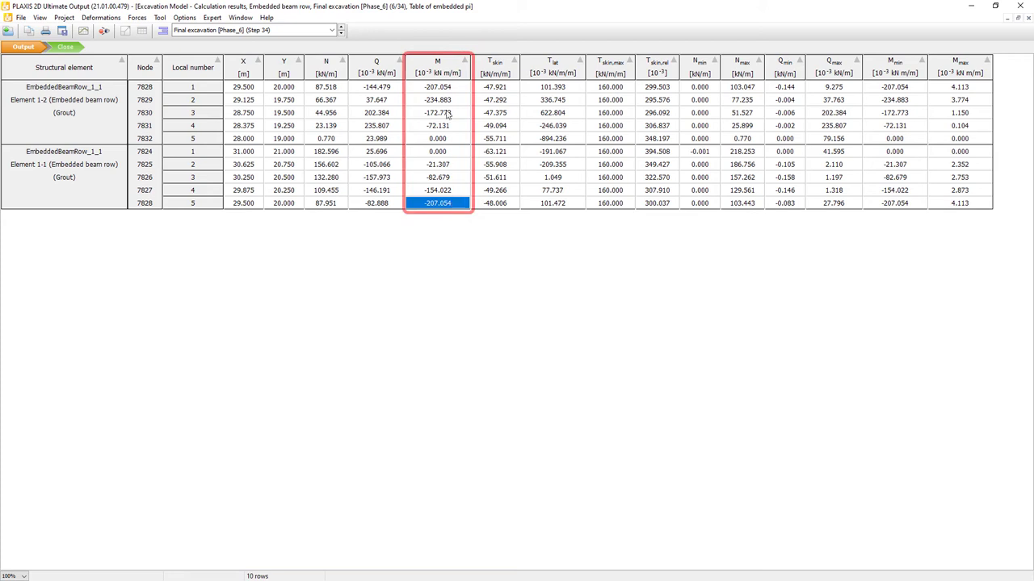
{"action": "left_click", "coordinate": [444, 88]}
{"action": "key", "text": "Right"}
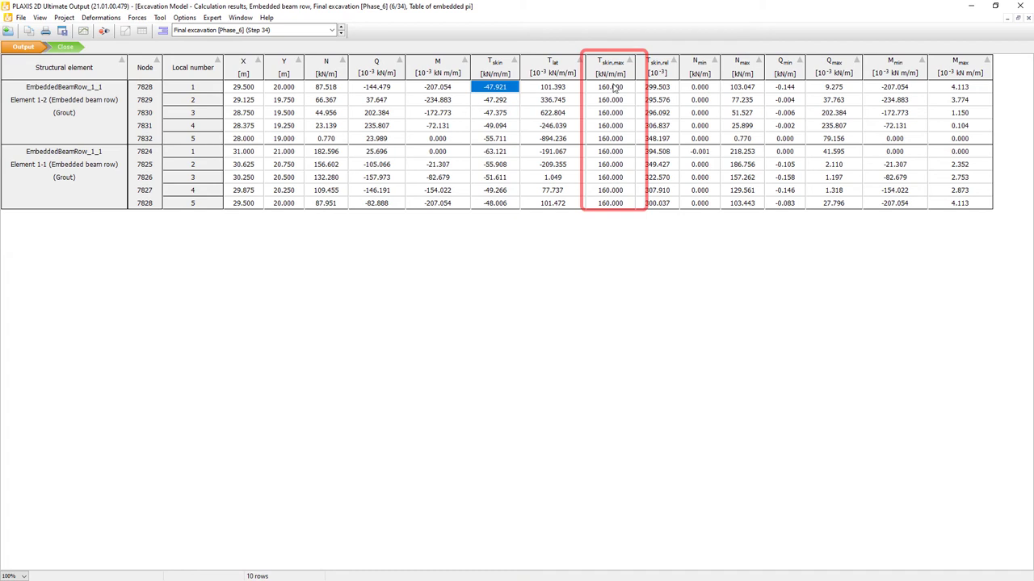
{"action": "left_click", "coordinate": [614, 87]}
{"action": "left_click", "coordinate": [616, 100]}
{"action": "left_click", "coordinate": [617, 152]}
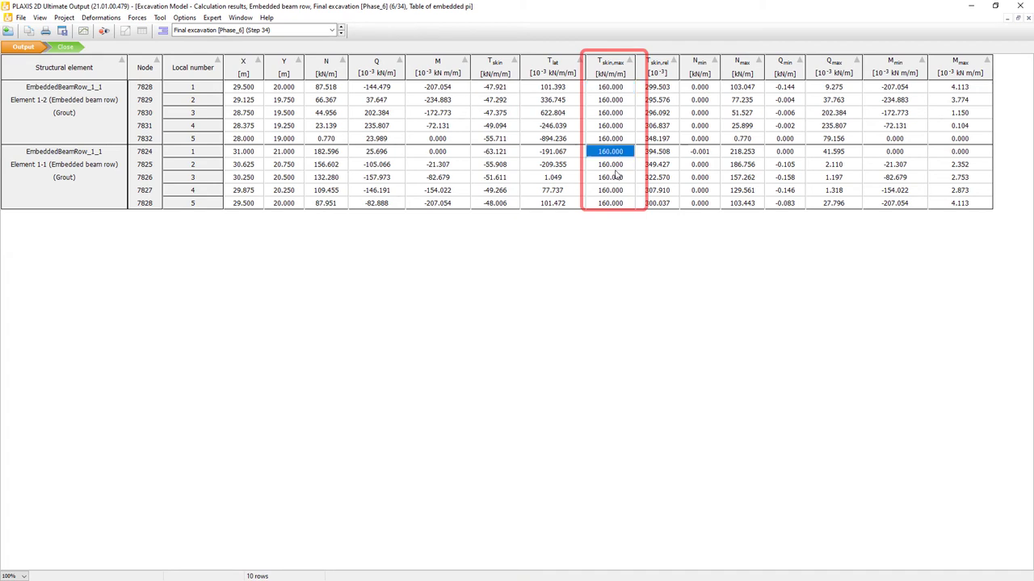
{"action": "left_click", "coordinate": [615, 176]}
{"action": "left_click", "coordinate": [620, 208]}
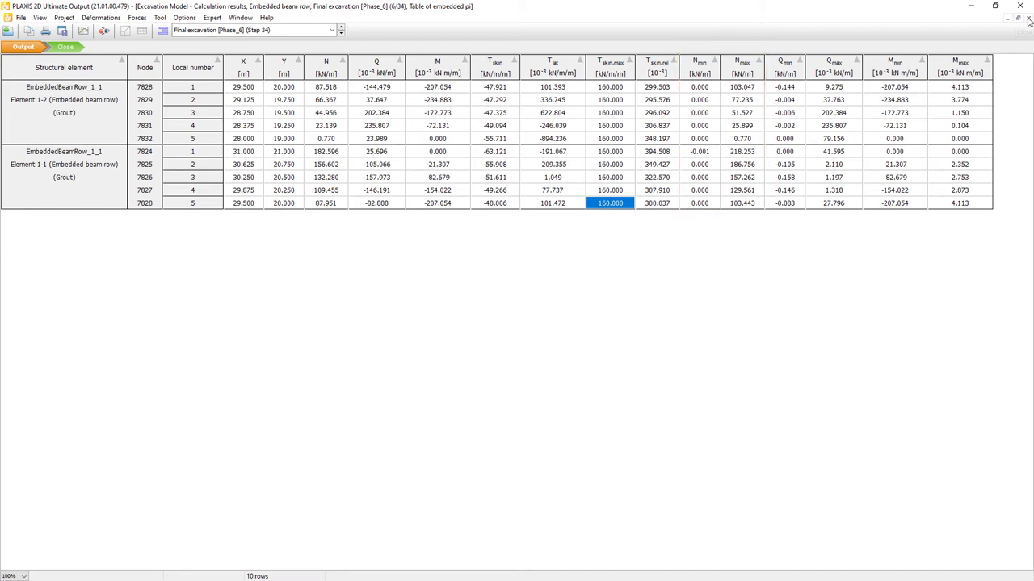
{"action": "left_click", "coordinate": [1028, 19]}
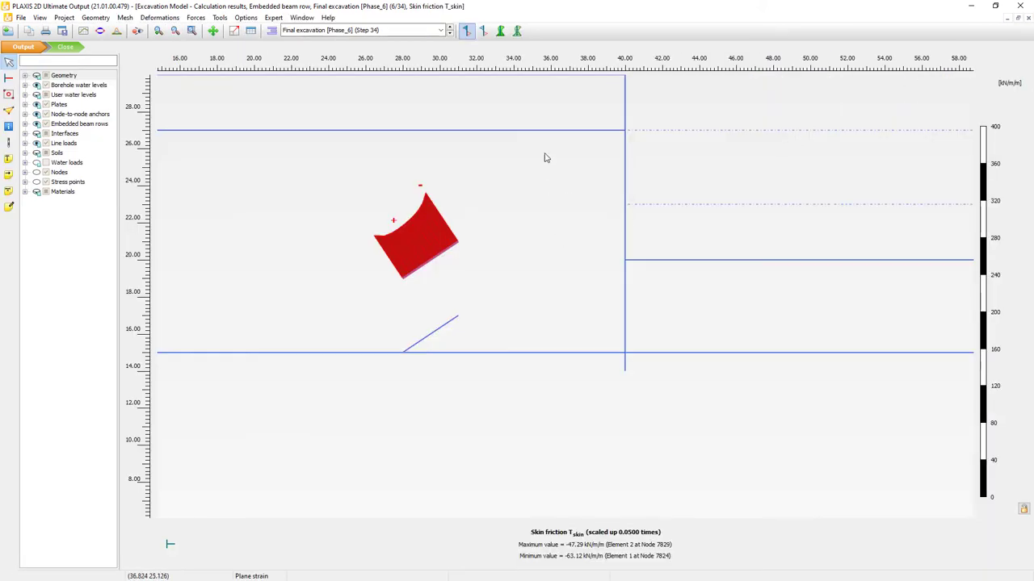
Step: Close the skin friction plot and open the results table for node-to-node anchor 1 in Phase_6
{"action": "left_click", "coordinate": [1028, 19]}
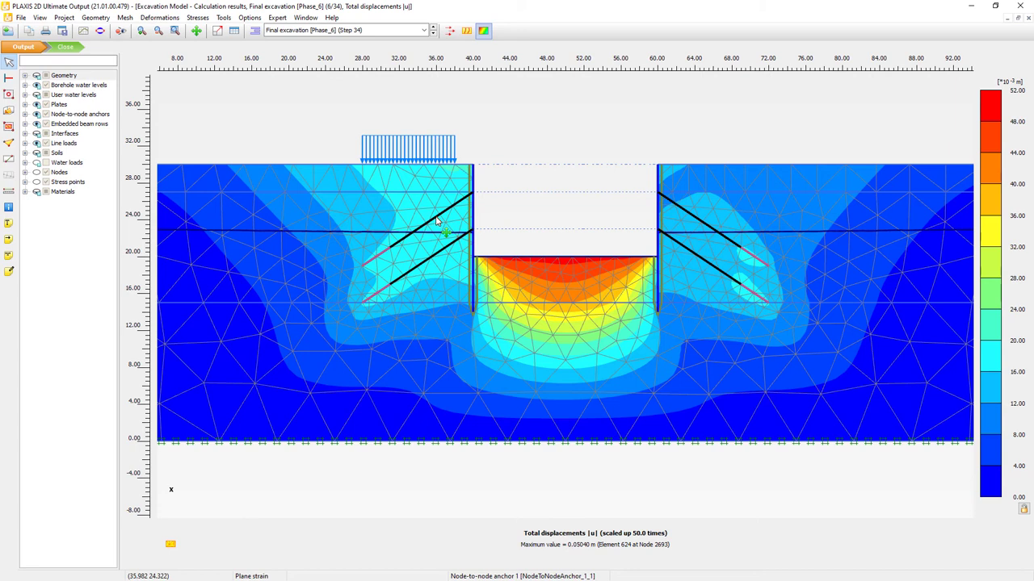
{"action": "double_click", "coordinate": [436, 220]}
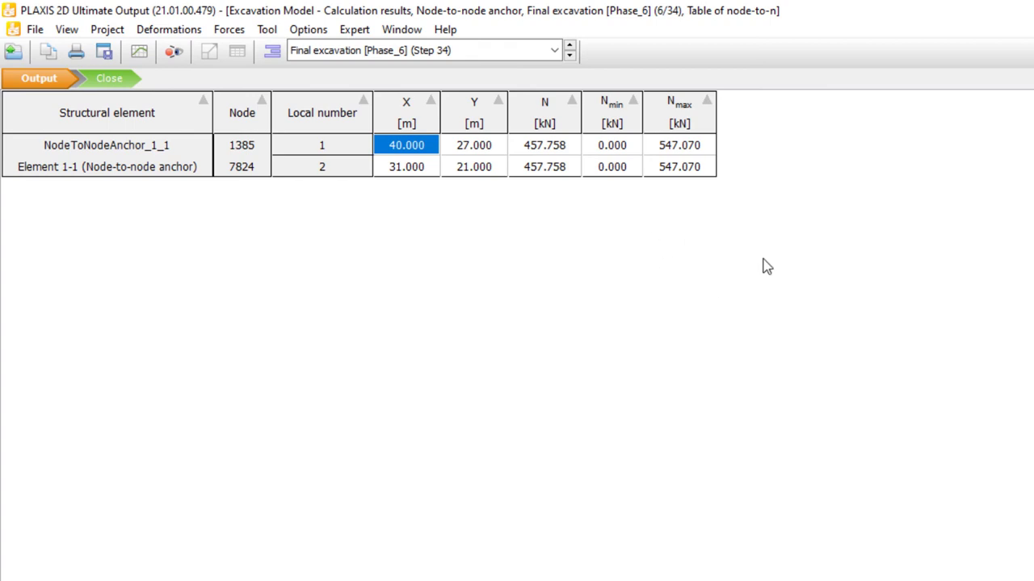
Step: Read the anchor forces (N 457.758 kN, Nmin, Nmax 547.070 kN), then close the anchor table
{"action": "left_click", "coordinate": [567, 155]}
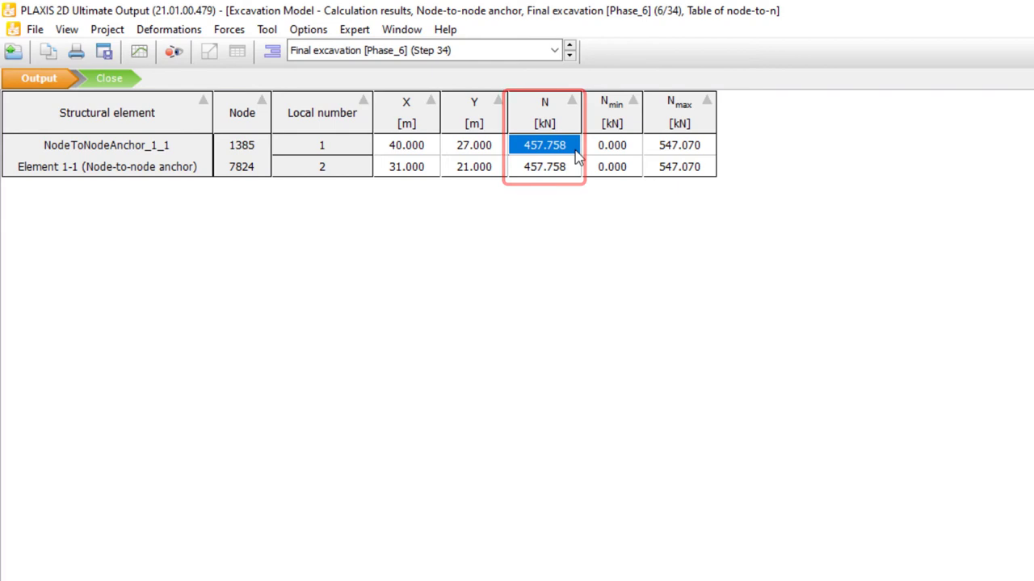
{"action": "left_click", "coordinate": [633, 150]}
{"action": "left_click", "coordinate": [696, 153]}
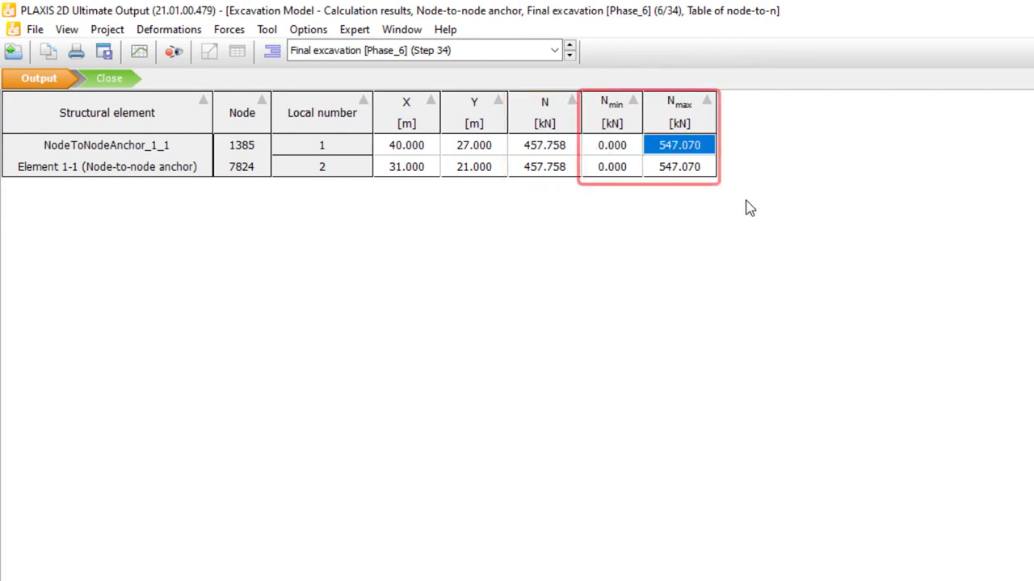
{"action": "left_click", "coordinate": [629, 153]}
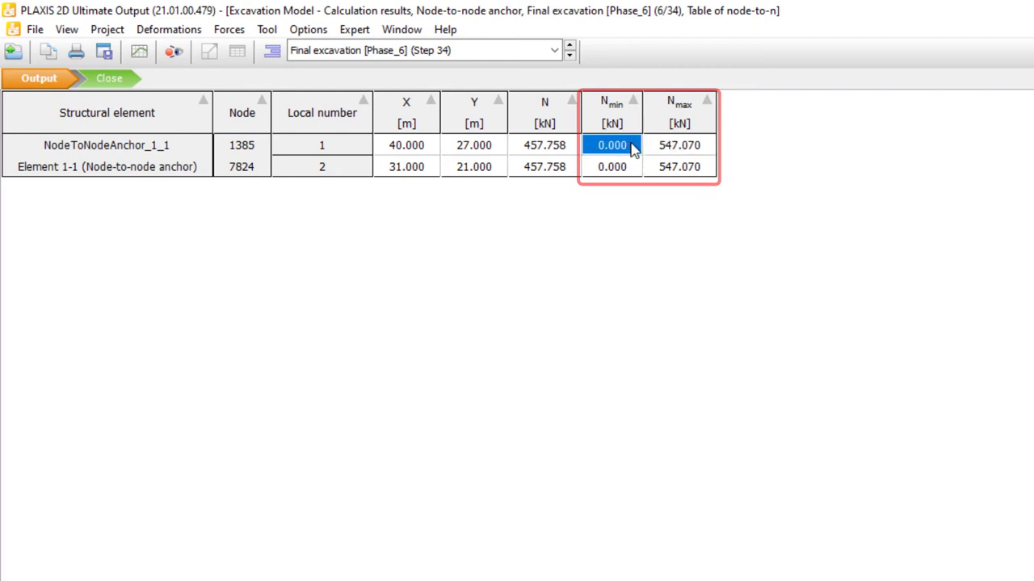
{"action": "left_click", "coordinate": [709, 152]}
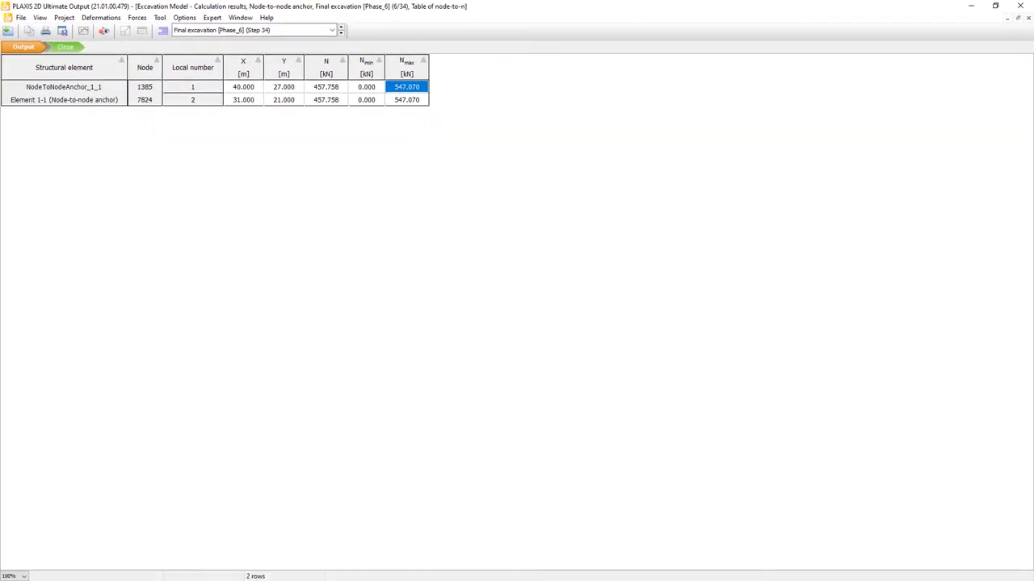
{"action": "left_click", "coordinate": [1028, 19]}
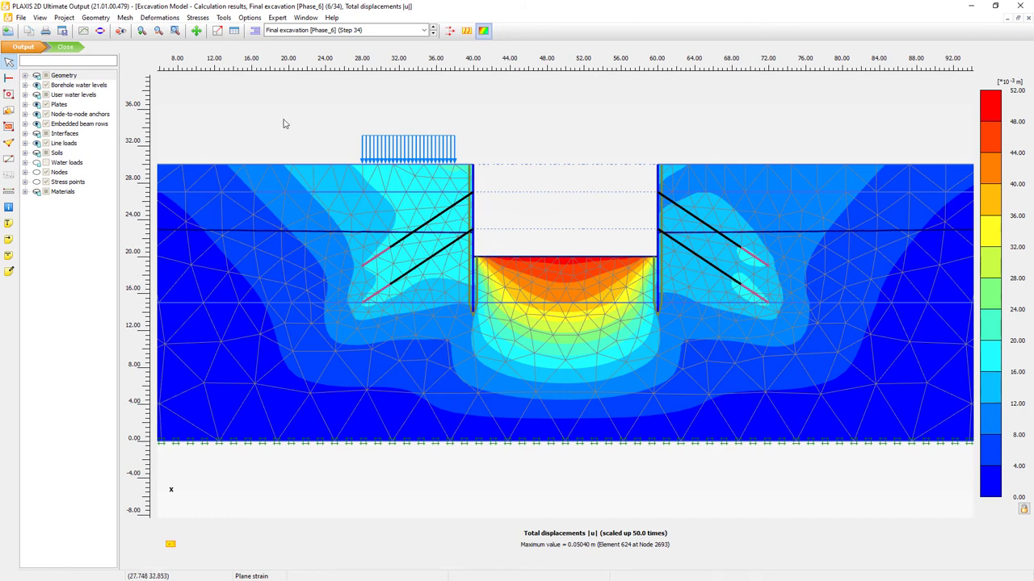
Step: Show total displacements along the left wall interface (max 0.02161 m), then return to the Phase_6 plot
{"action": "left_click", "coordinate": [8, 78]}
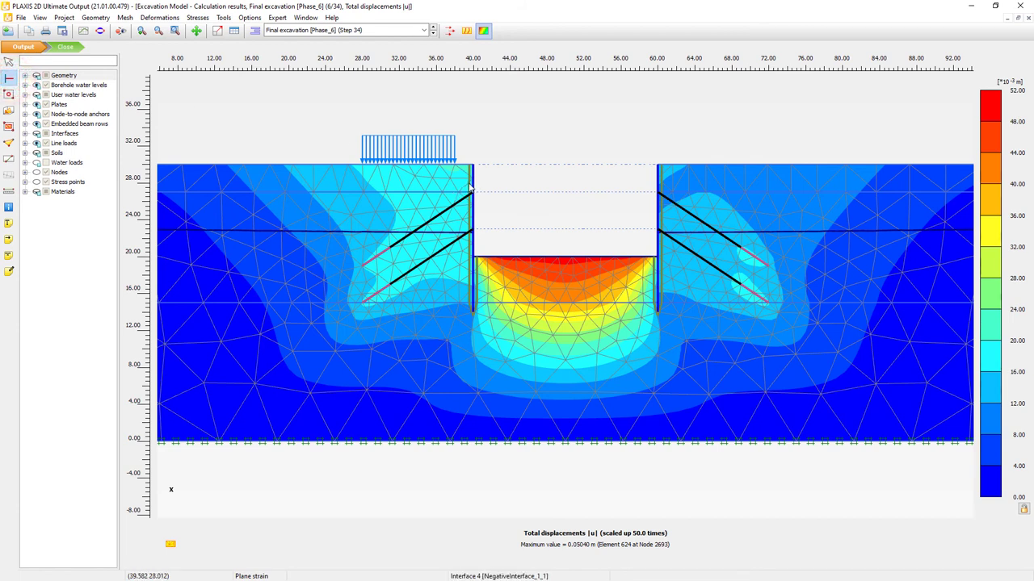
{"action": "left_click", "coordinate": [472, 184]}
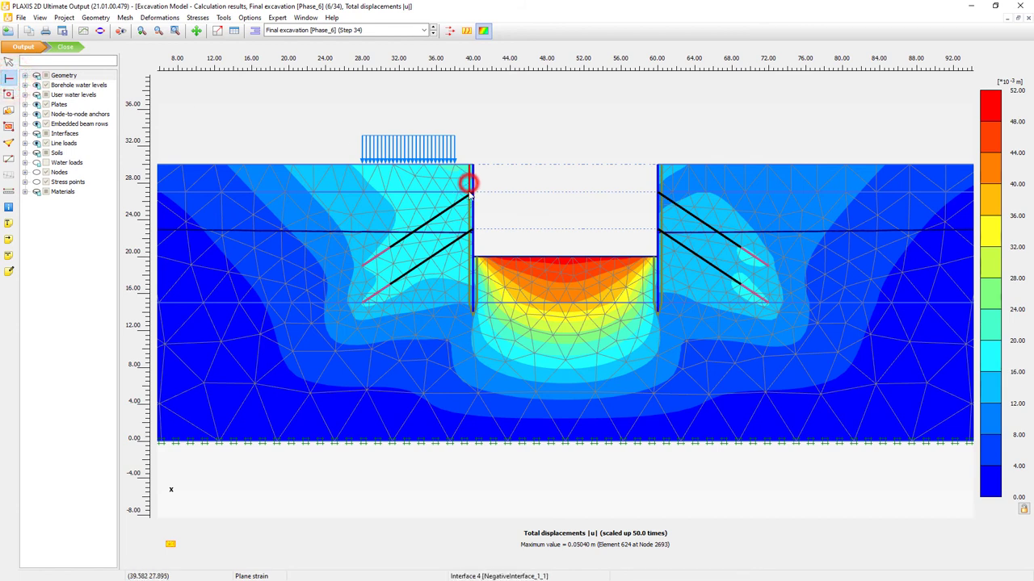
{"action": "left_click", "coordinate": [472, 308]}
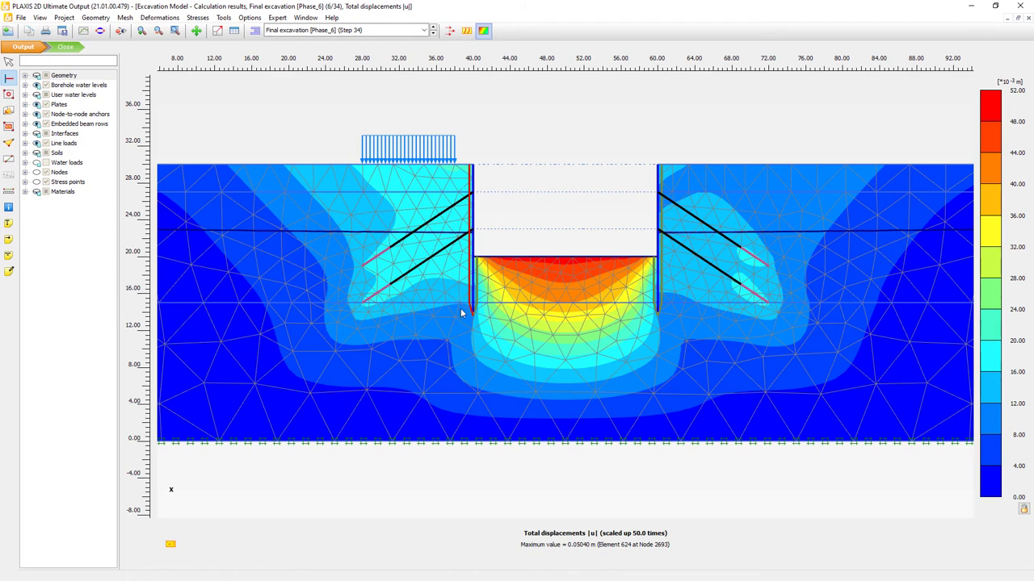
{"action": "right_click", "coordinate": [396, 200]}
{"action": "left_click", "coordinate": [431, 349]}
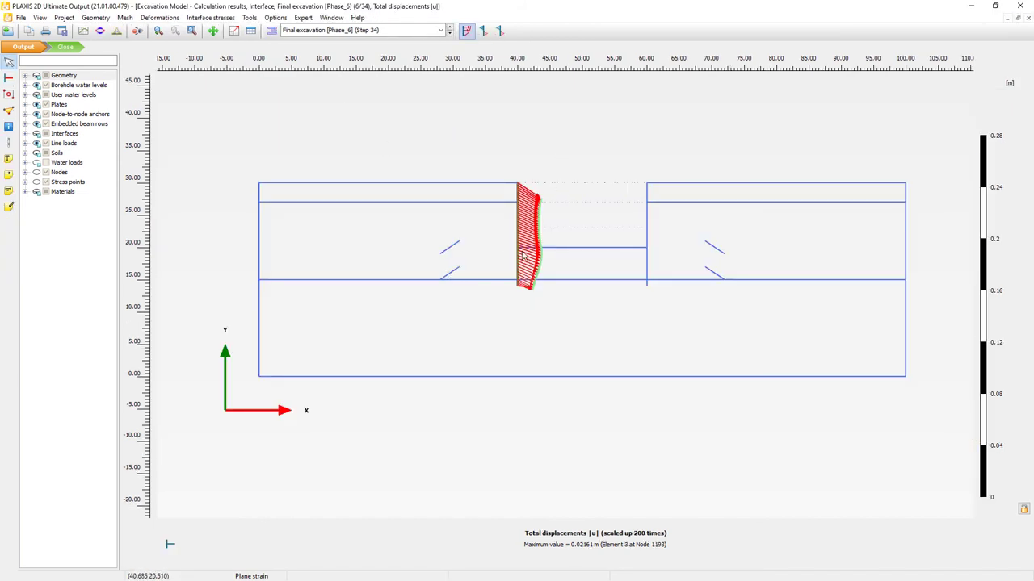
{"action": "left_click", "coordinate": [332, 18]}
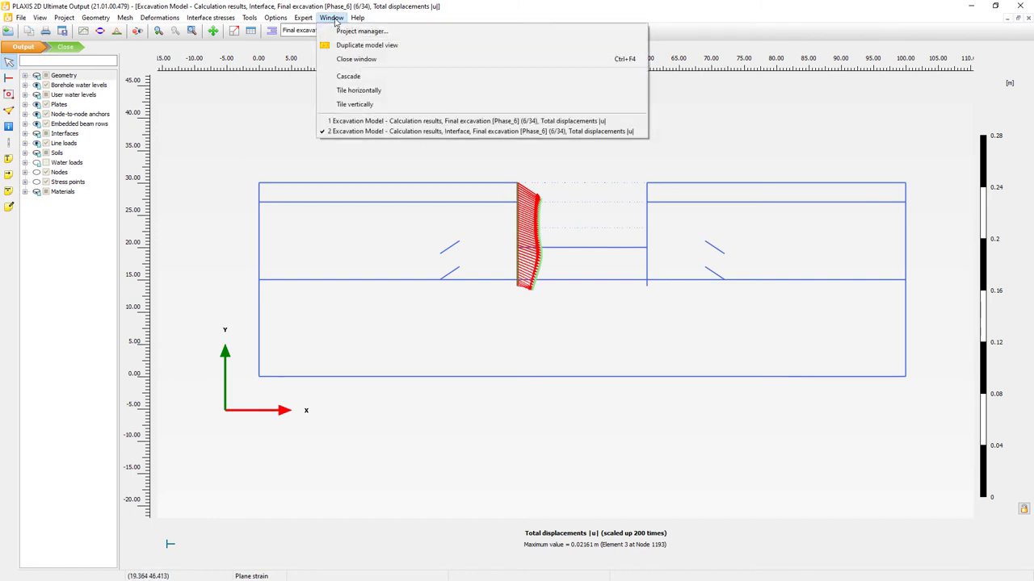
{"action": "left_click", "coordinate": [404, 121]}
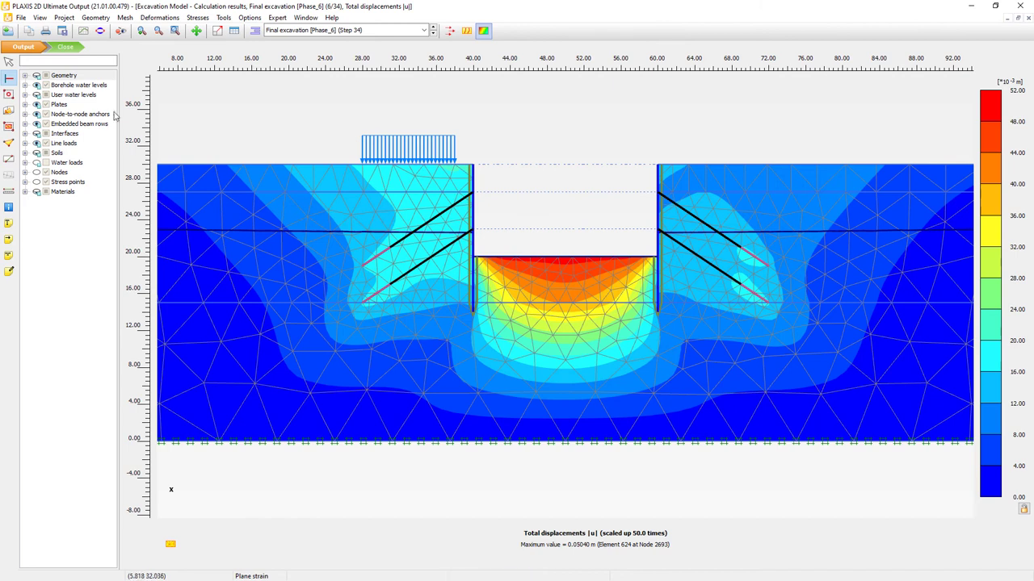
Step: Open a third window with the lower left-wall interface displacements, maximum 0.02582 m at 200× scale
{"action": "right_click", "coordinate": [477, 297]}
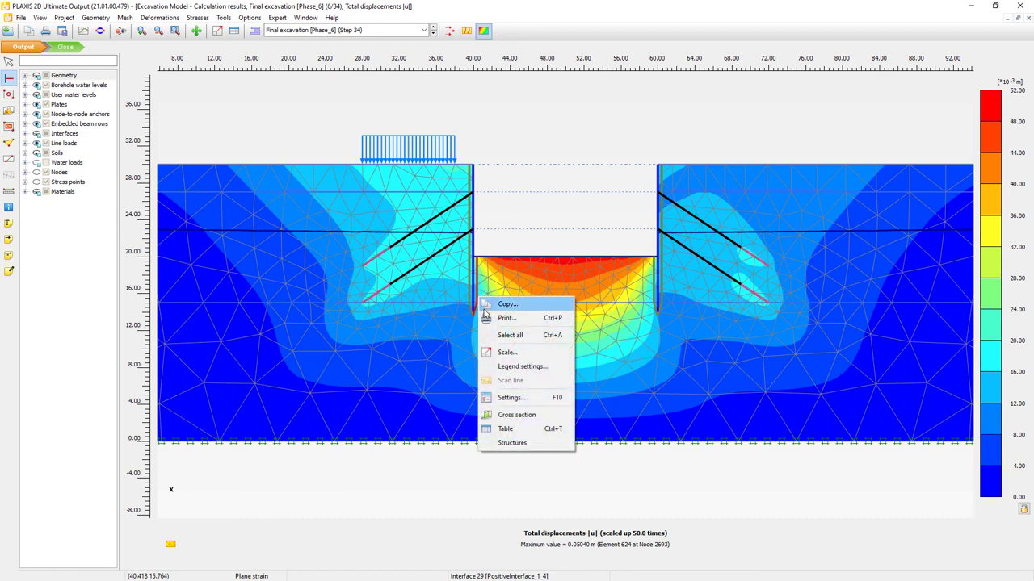
{"action": "left_click", "coordinate": [528, 446]}
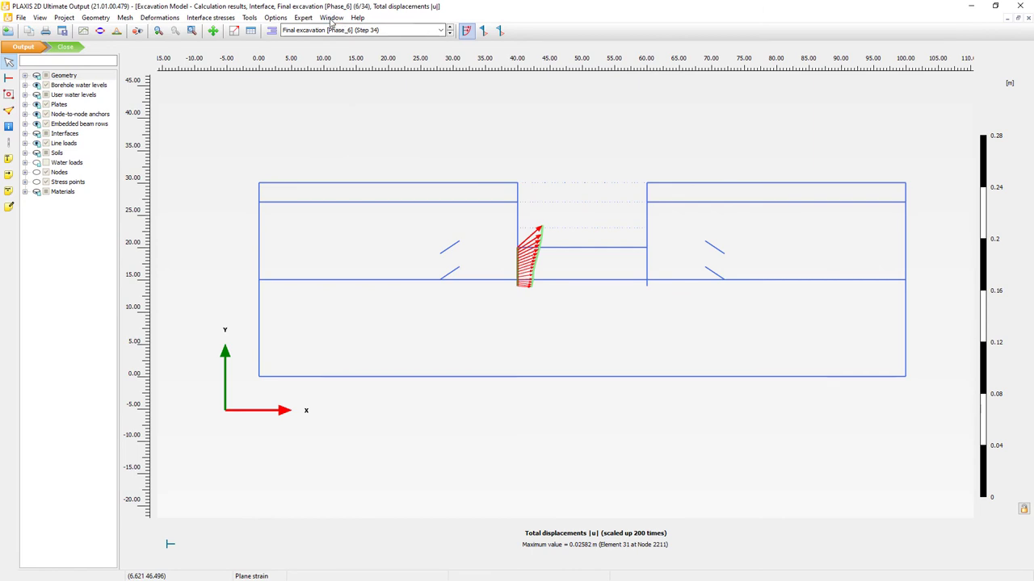
{"action": "left_click", "coordinate": [331, 17]}
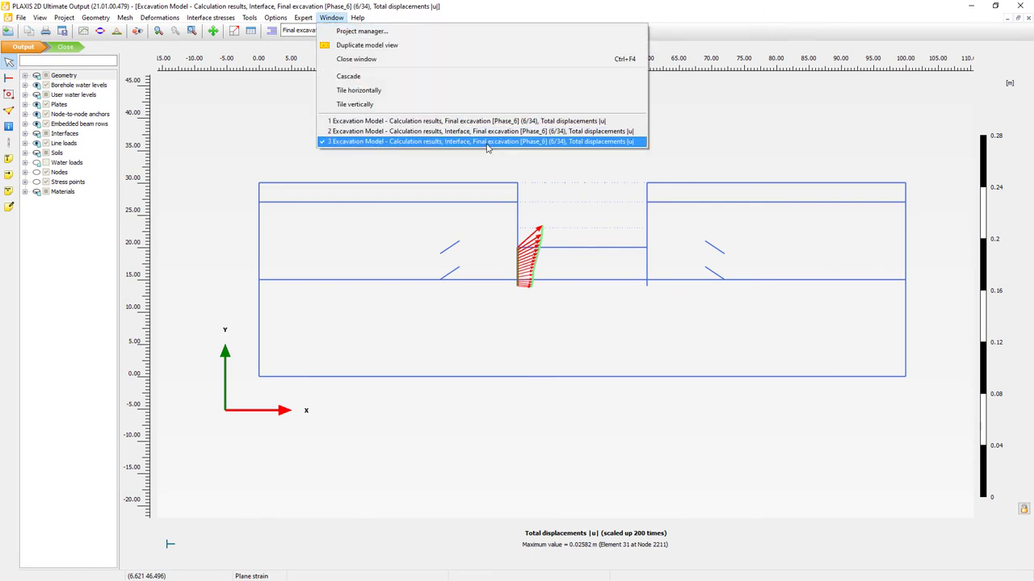
{"action": "left_click", "coordinate": [622, 170]}
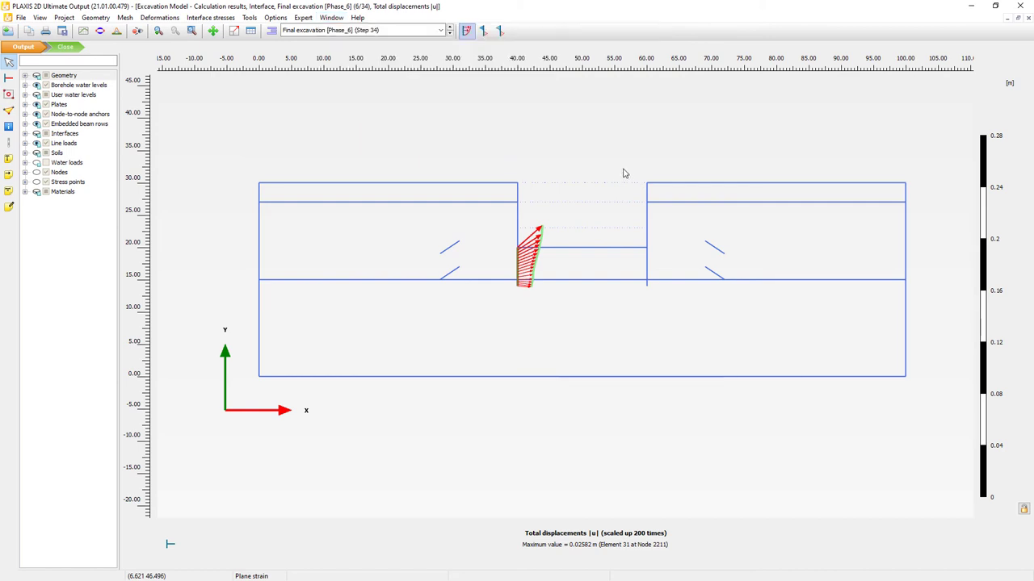
Step: Cascade the result windows and resize the two interface windows to sit side by side
{"action": "left_click", "coordinate": [331, 17]}
{"action": "left_click", "coordinate": [348, 76]}
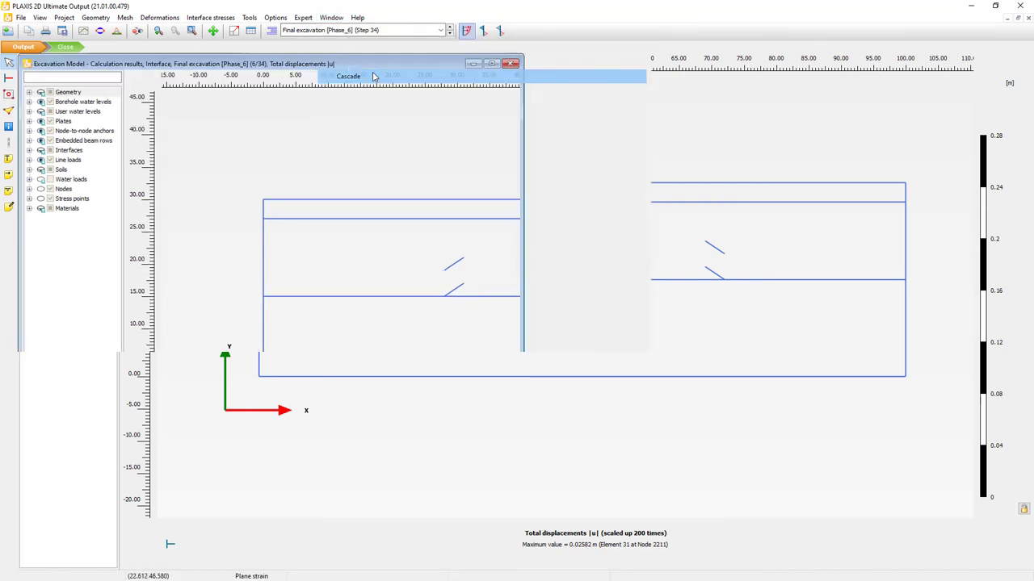
{"action": "left_click_drag", "start_coordinate": [449, 95], "coordinate": [581, 69]}
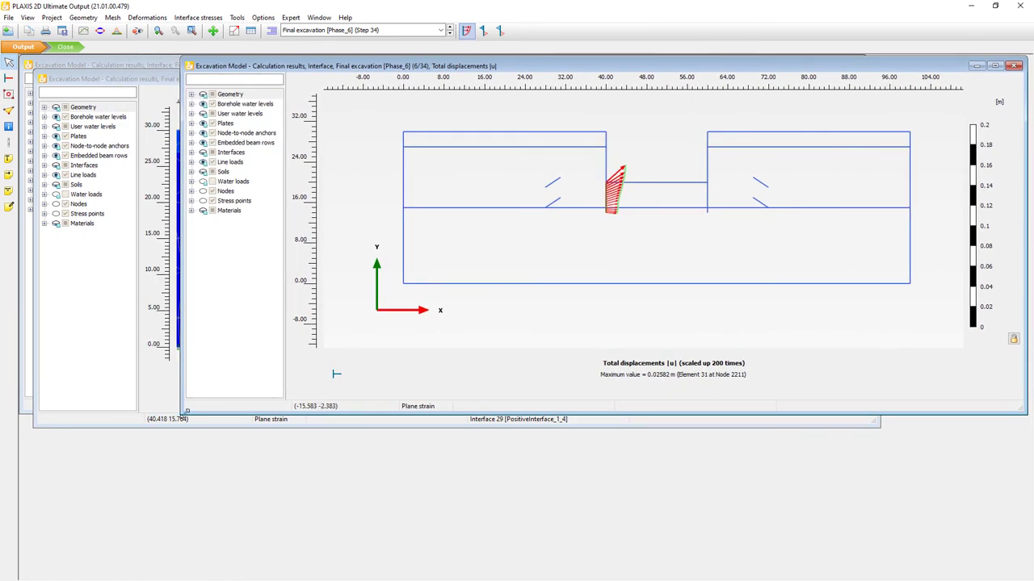
{"action": "left_click_drag", "start_coordinate": [185, 413], "coordinate": [521, 577]}
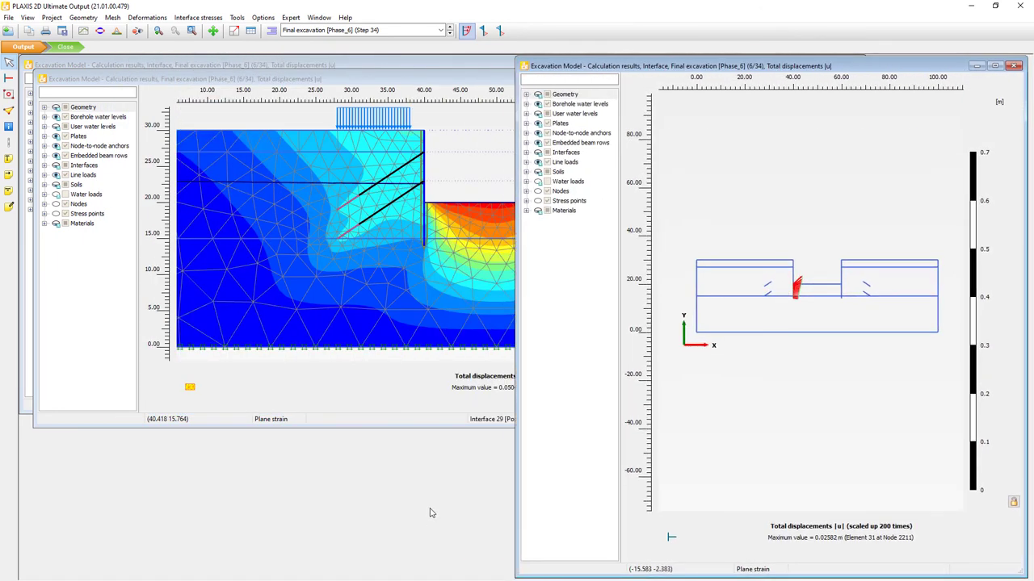
{"action": "left_click", "coordinate": [319, 67]}
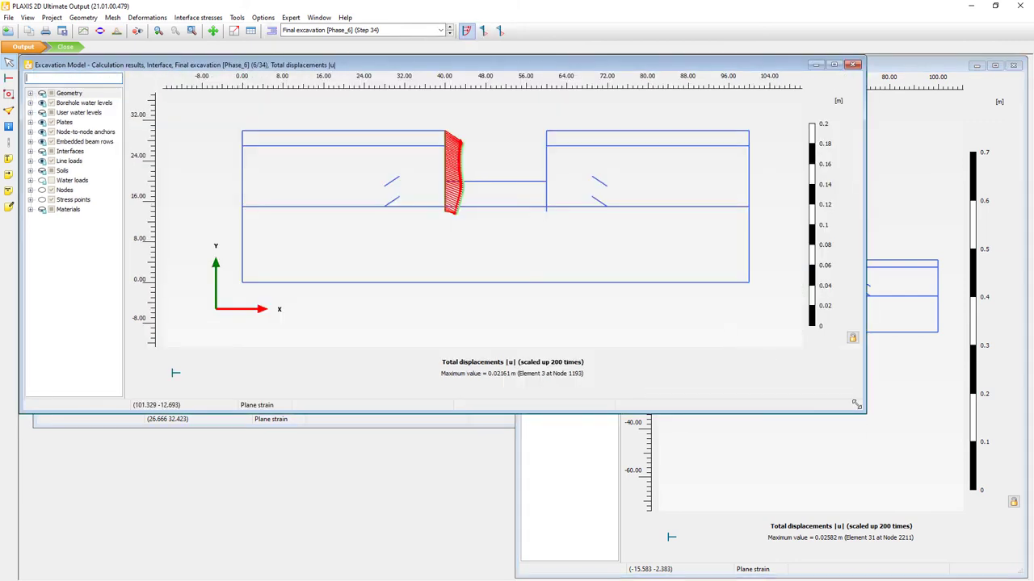
{"action": "left_click_drag", "start_coordinate": [851, 416], "coordinate": [517, 575]}
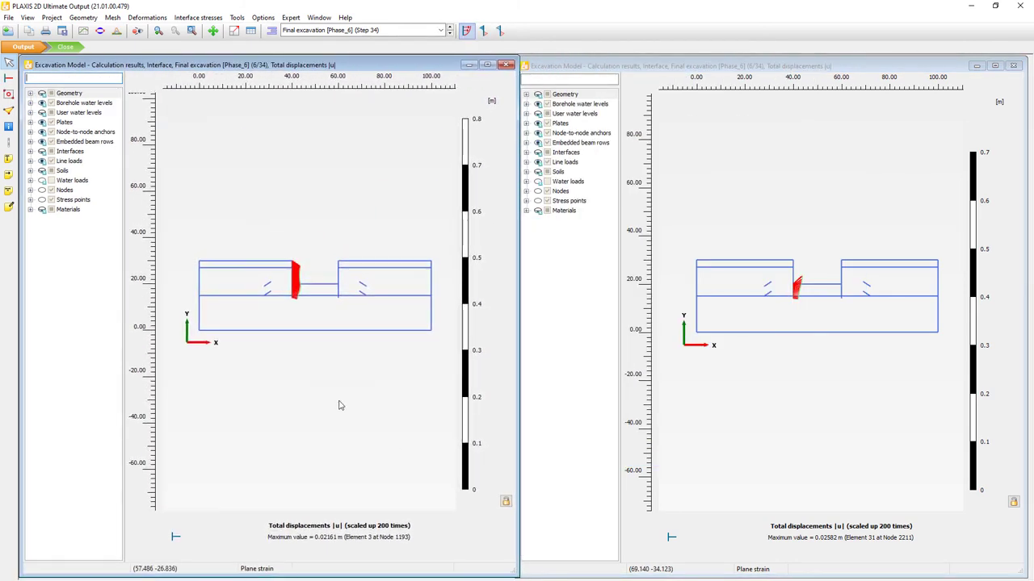
Step: Zoom both interface plots in on the retaining wall to the same framing
{"action": "scroll", "coordinate": [303, 276], "scroll_direction": "up", "scroll_amount": 5}
{"action": "scroll", "coordinate": [337, 275], "scroll_direction": "up", "scroll_amount": 4}
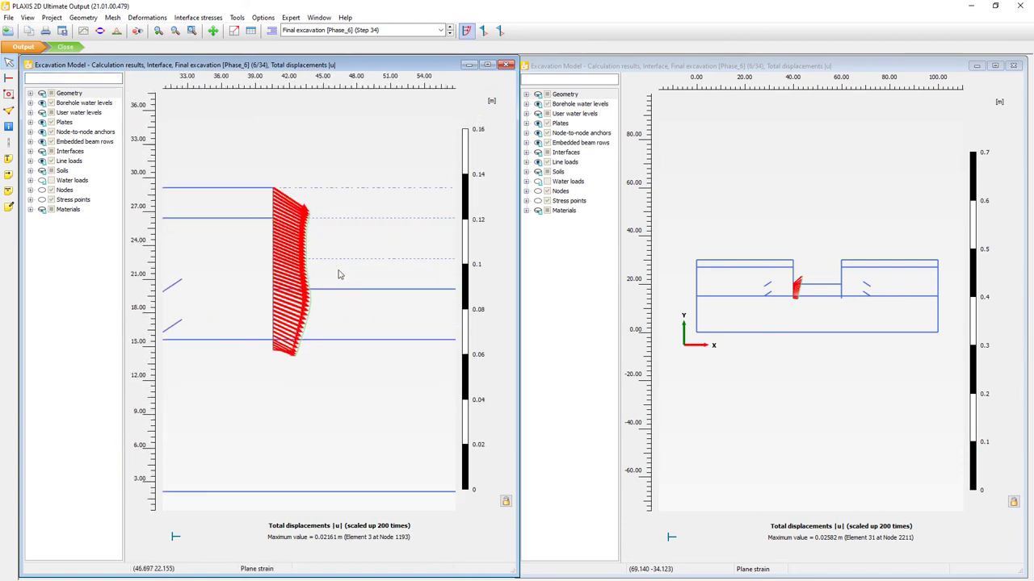
{"action": "scroll", "coordinate": [781, 289], "scroll_direction": "up", "scroll_amount": 6}
{"action": "scroll", "coordinate": [782, 289], "scroll_direction": "up", "scroll_amount": 3}
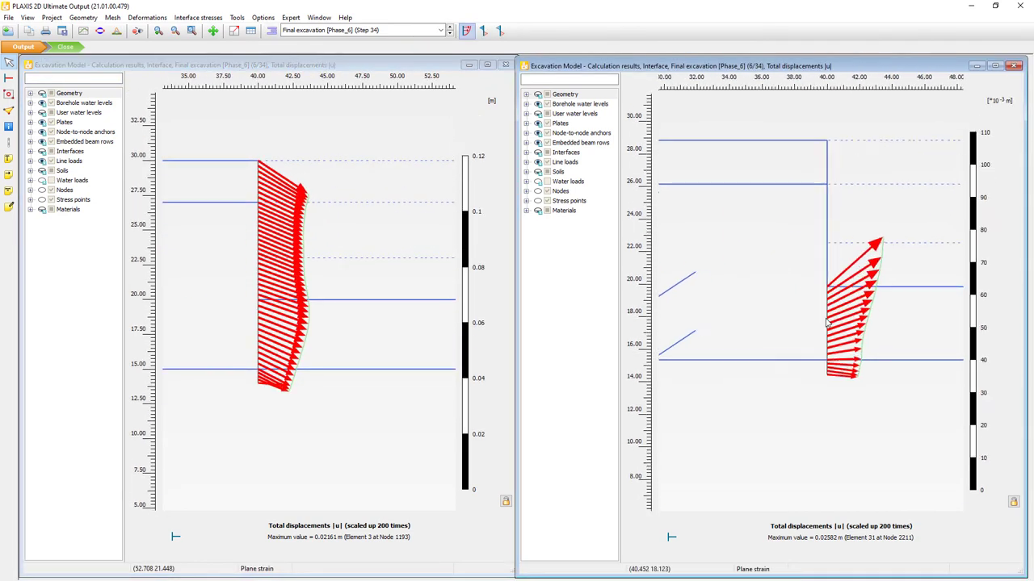
{"action": "scroll", "coordinate": [748, 353], "scroll_direction": "down", "scroll_amount": 1}
{"action": "scroll", "coordinate": [748, 350], "scroll_direction": "down", "scroll_amount": 4}
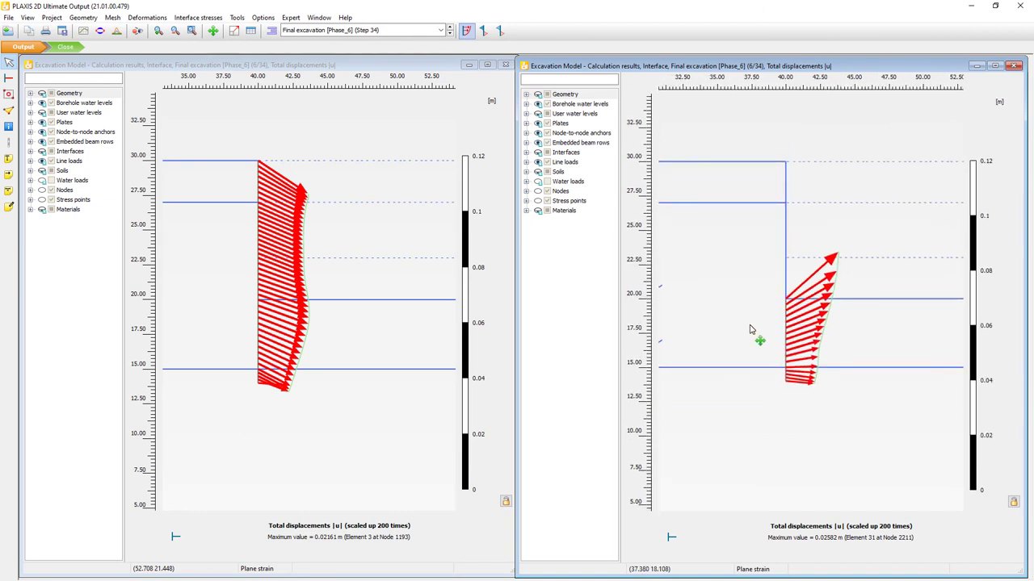
{"action": "left_click", "coordinate": [199, 70]}
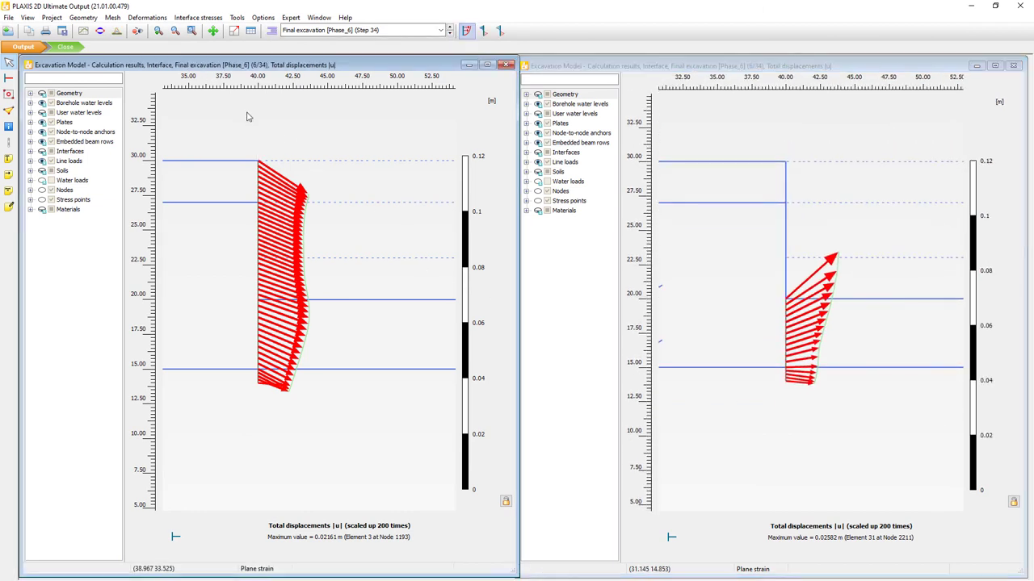
Step: Plot effective normal stresses σ'N along the interface in the left view
{"action": "left_click", "coordinate": [154, 18]}
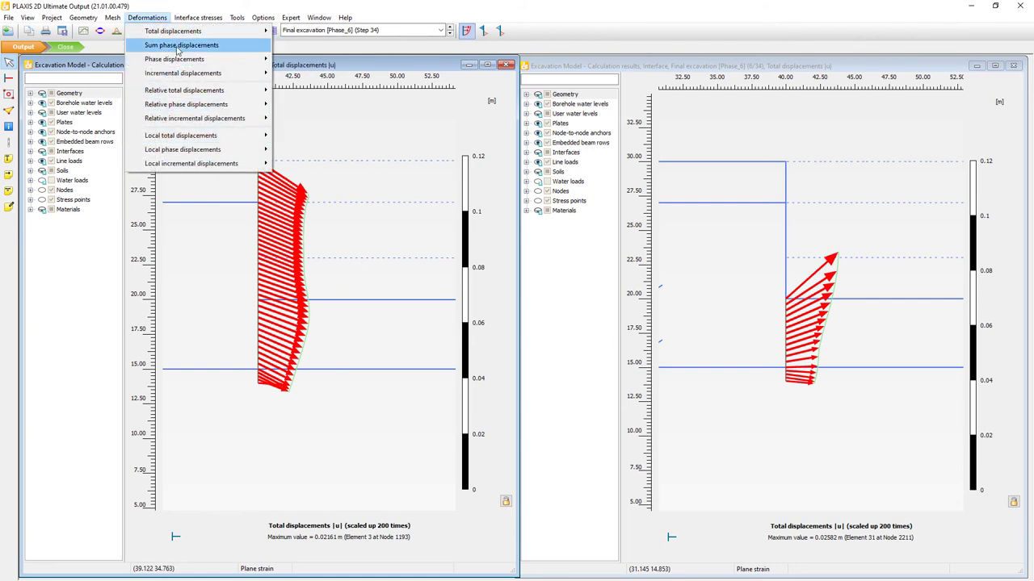
{"action": "mouse_move", "coordinate": [207, 18]}
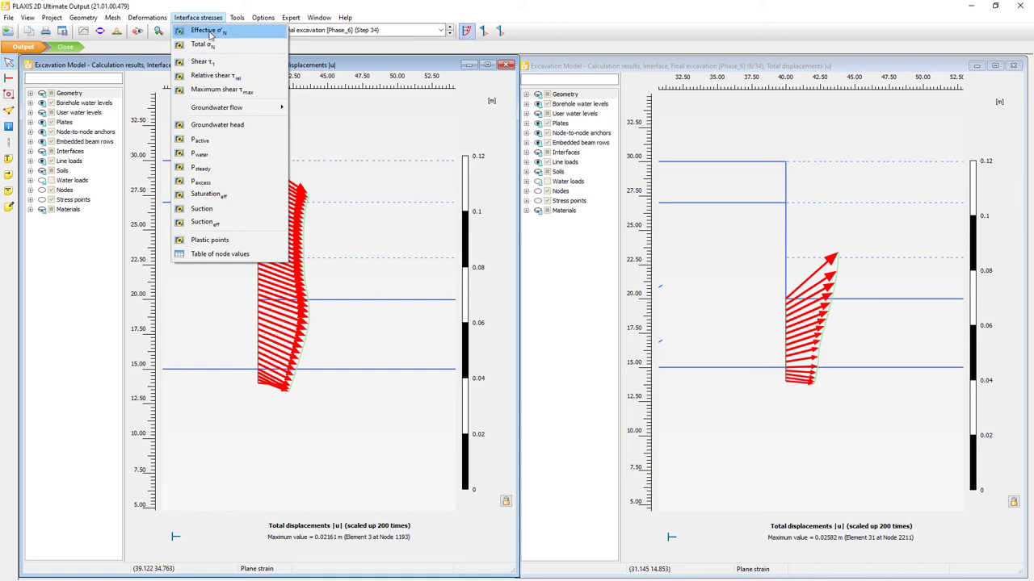
{"action": "left_click", "coordinate": [211, 33]}
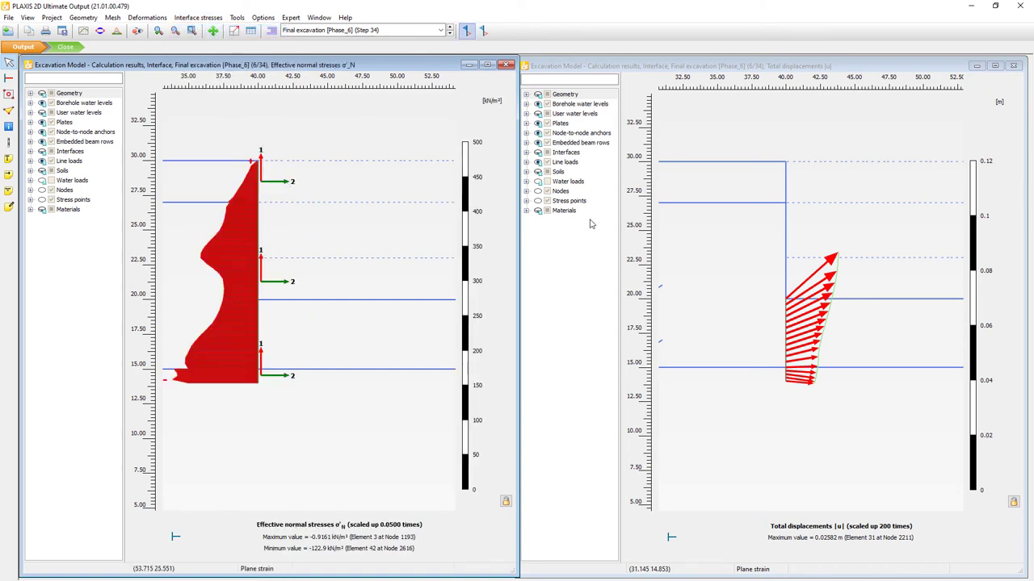
Step: Plot σ'N in the right view too and recentre the wall in the left plot
{"action": "left_click", "coordinate": [764, 210]}
{"action": "left_click", "coordinate": [208, 18]}
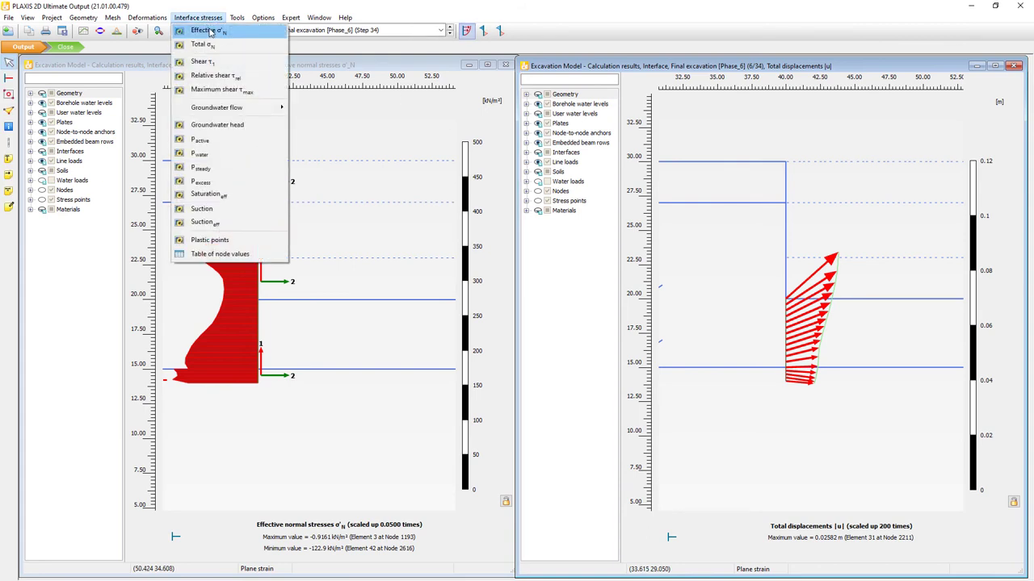
{"action": "left_click", "coordinate": [211, 31]}
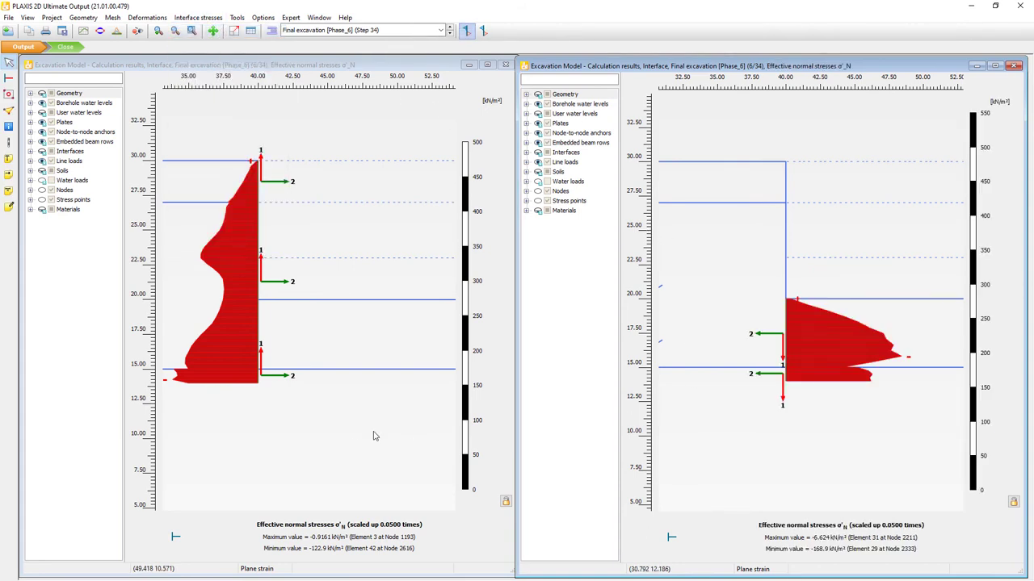
{"action": "mouse_move", "coordinate": [373, 437]}
{"action": "left_mouse_down"}
{"action": "mouse_move", "coordinate": [350, 429]}
{"action": "mouse_move", "coordinate": [367, 449]}
{"action": "left_mouse_up"}
{"action": "left_click", "coordinate": [808, 455]}
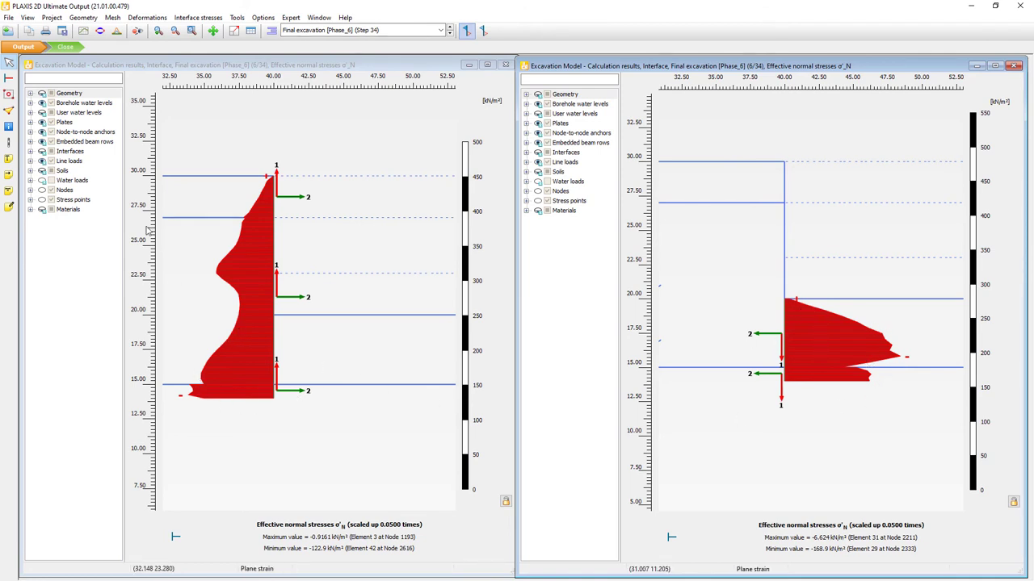
{"action": "left_click", "coordinate": [9, 143]}
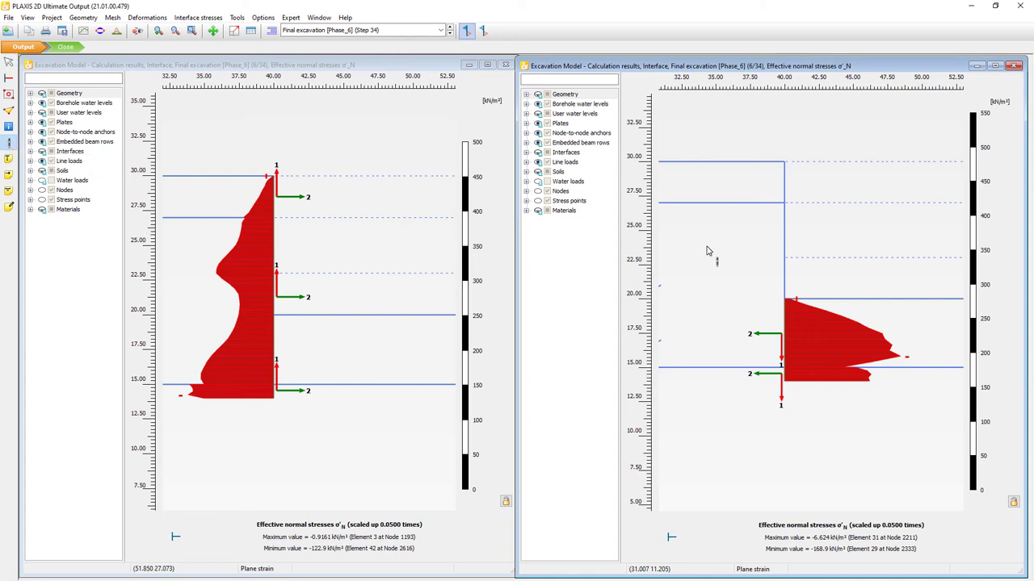
{"action": "mouse_move", "coordinate": [787, 300]}
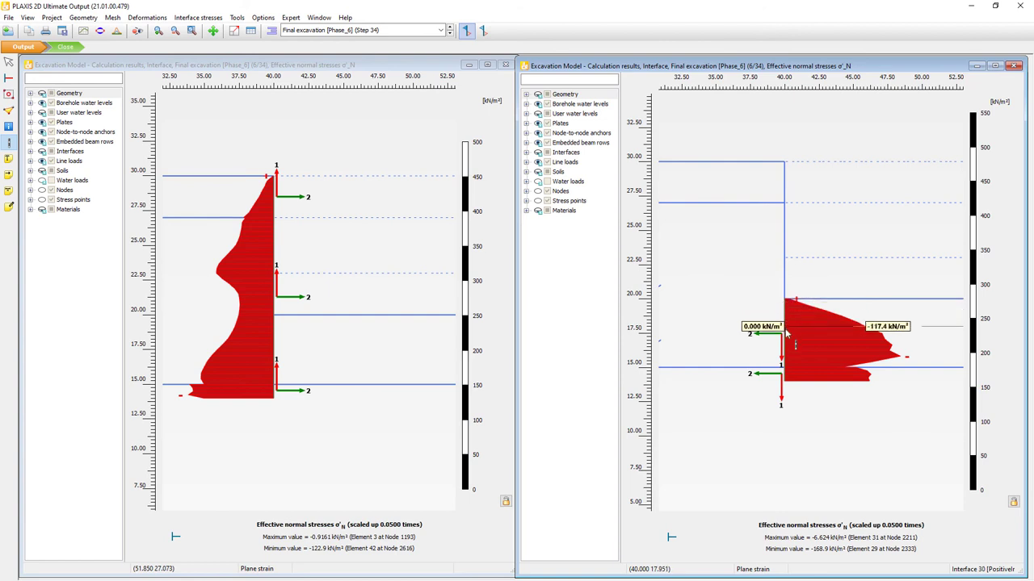
{"action": "mouse_move", "coordinate": [784, 356]}
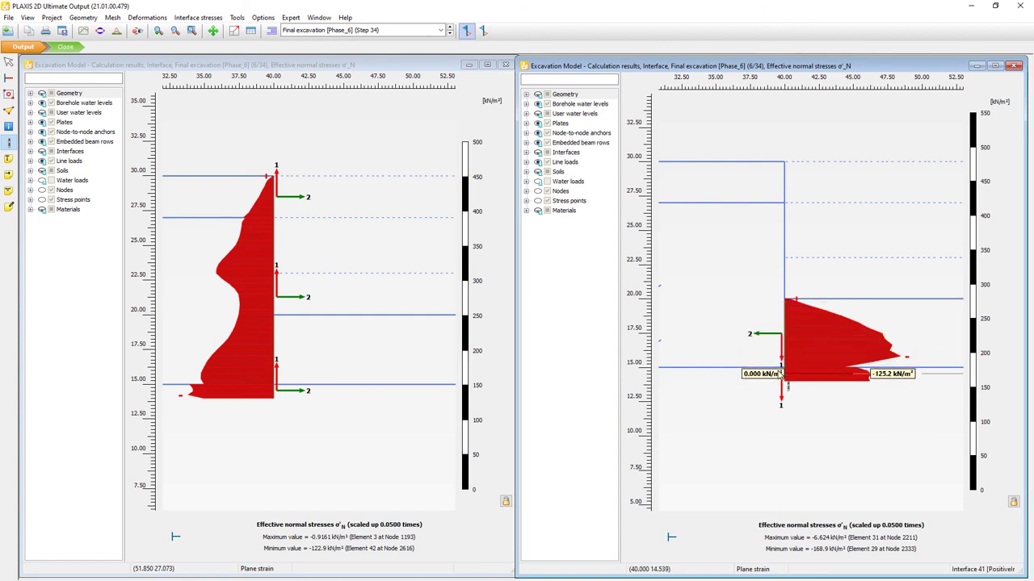
{"action": "left_click", "coordinate": [275, 220]}
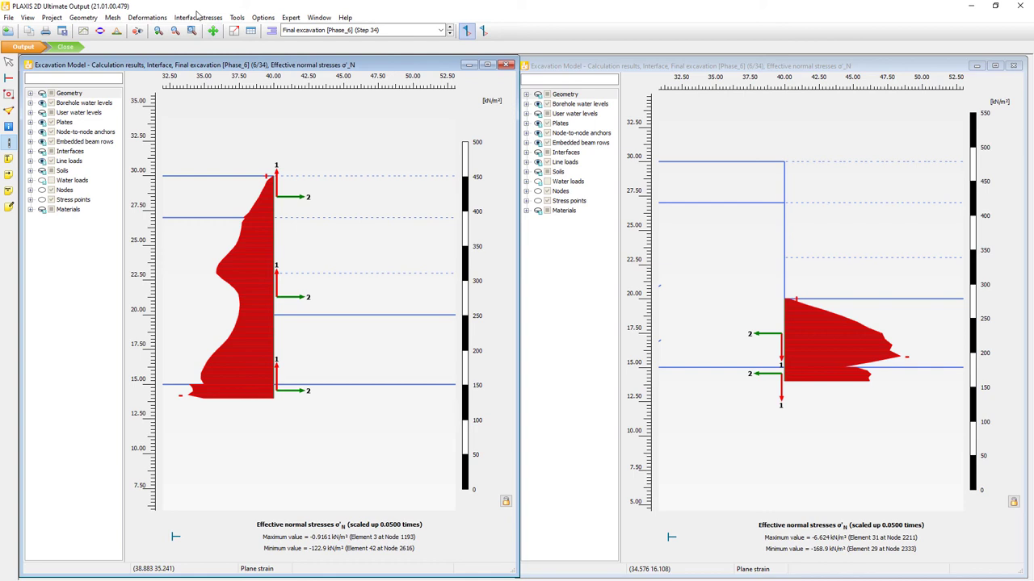
Step: Plot total normal stresses σN on the interfaces in both the left and right views
{"action": "left_click", "coordinate": [197, 18]}
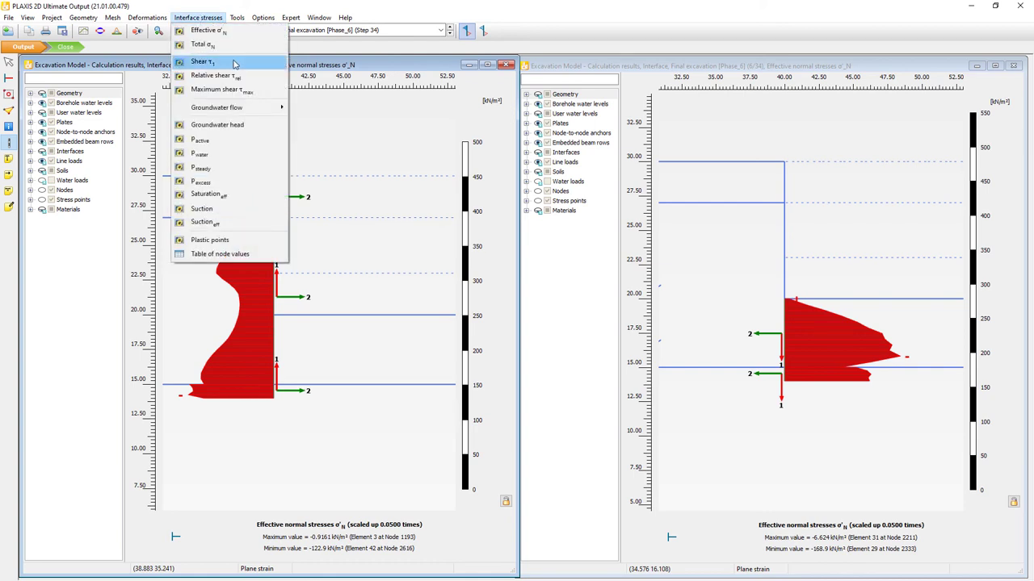
{"action": "left_click", "coordinate": [224, 46]}
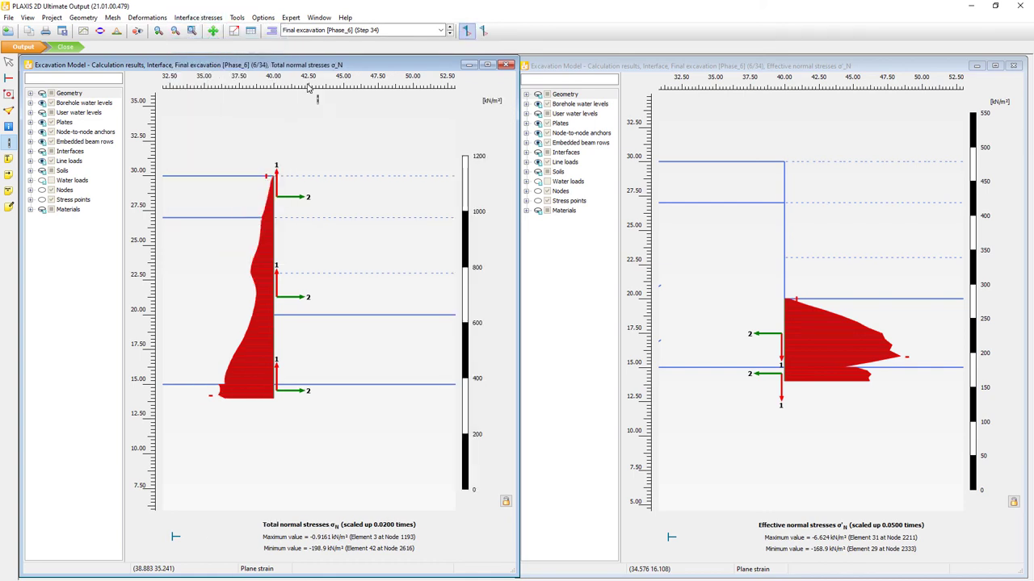
{"action": "left_click", "coordinate": [676, 202]}
{"action": "left_click", "coordinate": [198, 17]}
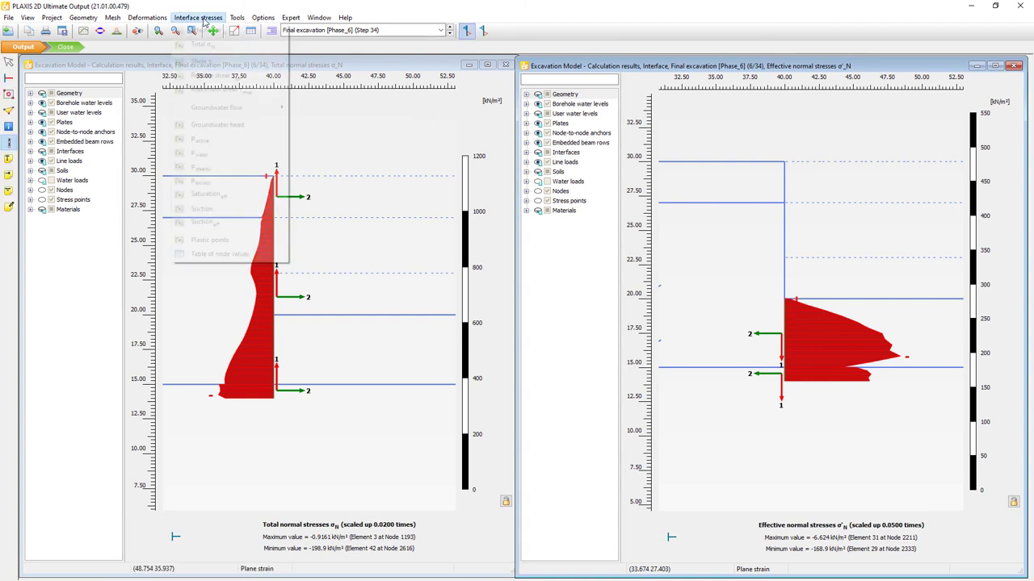
{"action": "left_click", "coordinate": [224, 44]}
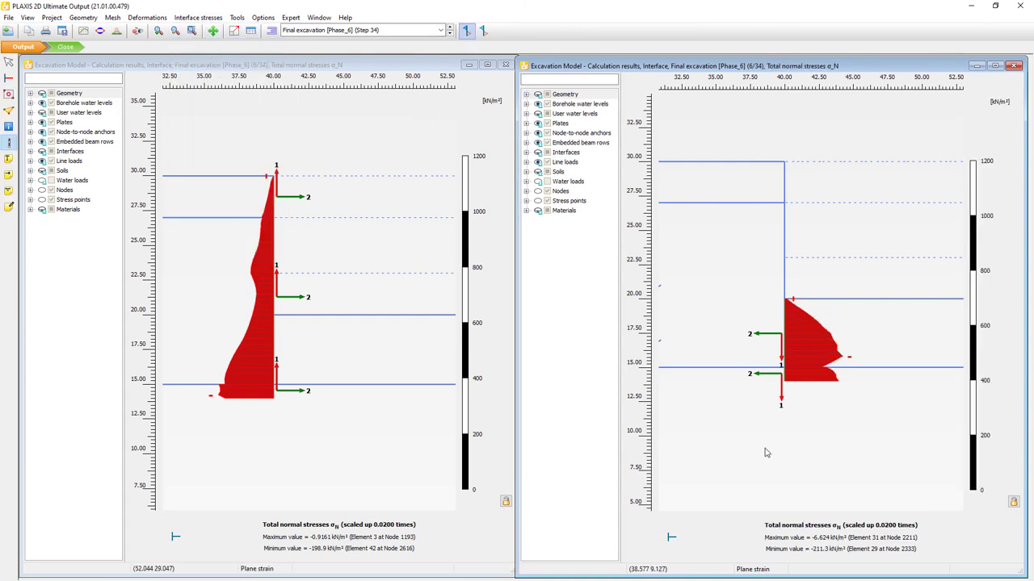
Step: Switch both views to shear stress τ1, right view first, then the left
{"action": "left_click", "coordinate": [207, 18]}
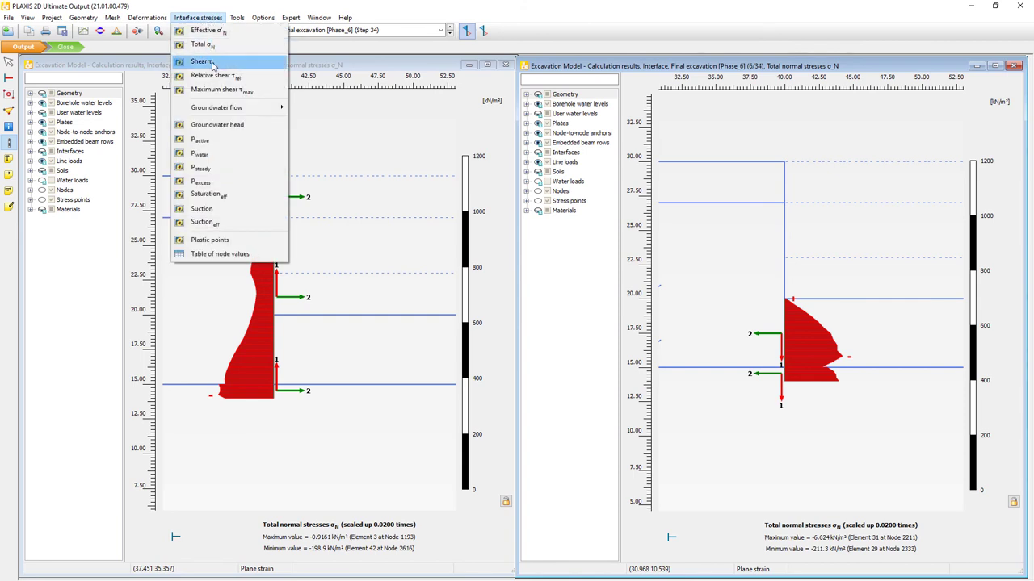
{"action": "left_click", "coordinate": [202, 61]}
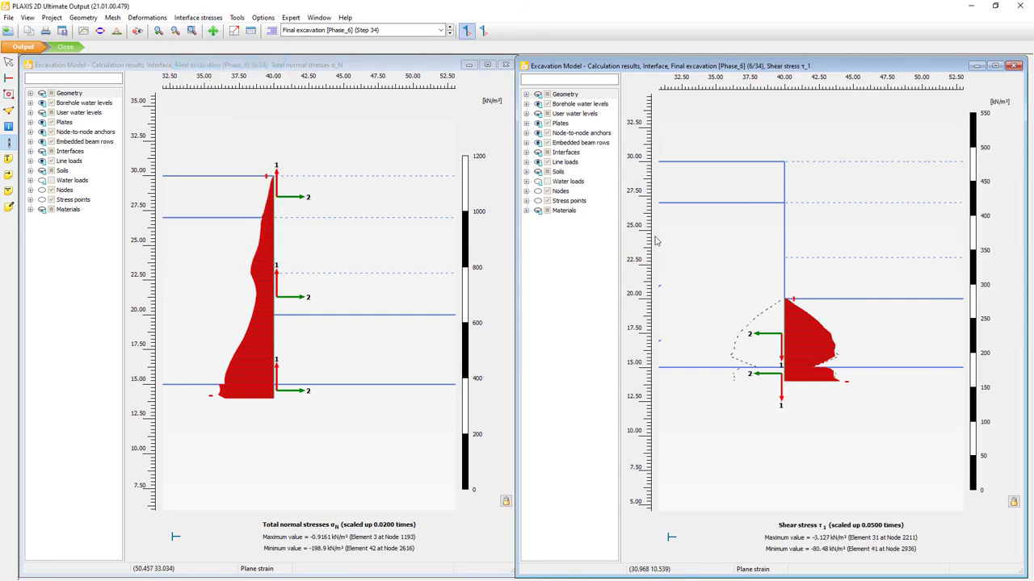
{"action": "left_click", "coordinate": [421, 185]}
{"action": "left_click", "coordinate": [197, 16]}
{"action": "left_click", "coordinate": [202, 62]}
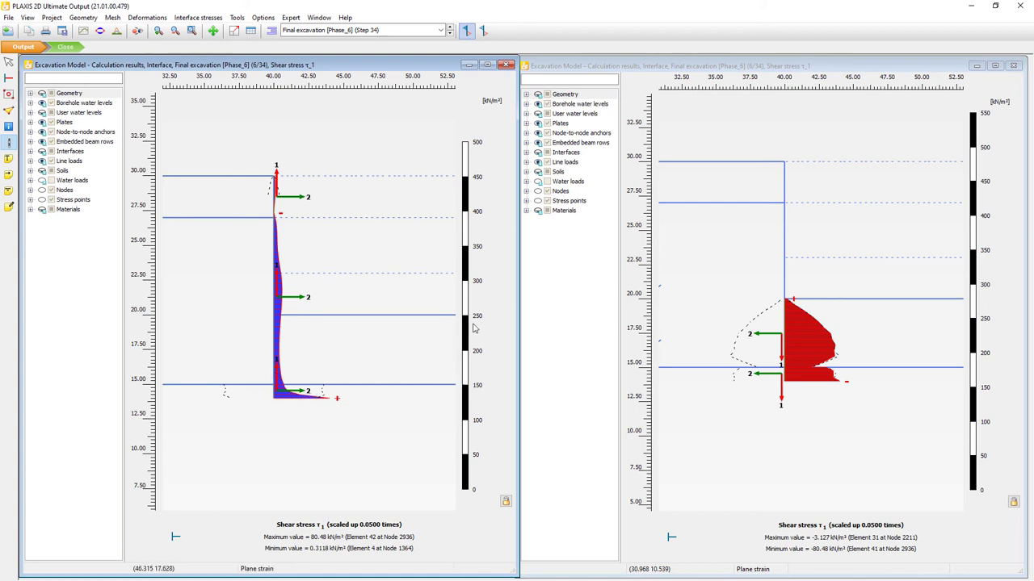
Step: Activate the right τ1 plot, which peaks at 80.48 kN/m², and open its Interface stresses list
{"action": "left_click", "coordinate": [857, 385]}
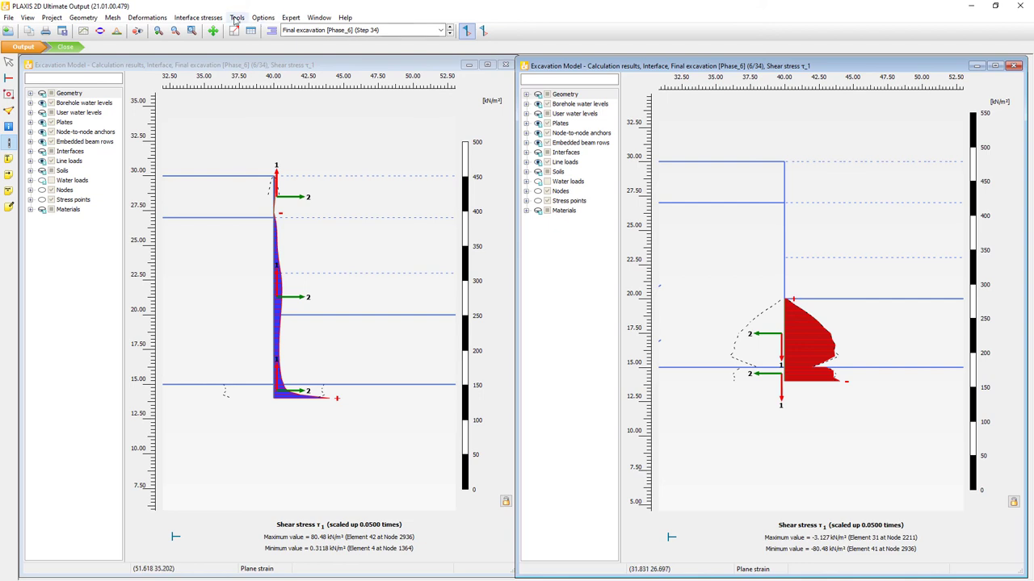
{"action": "left_click", "coordinate": [197, 17]}
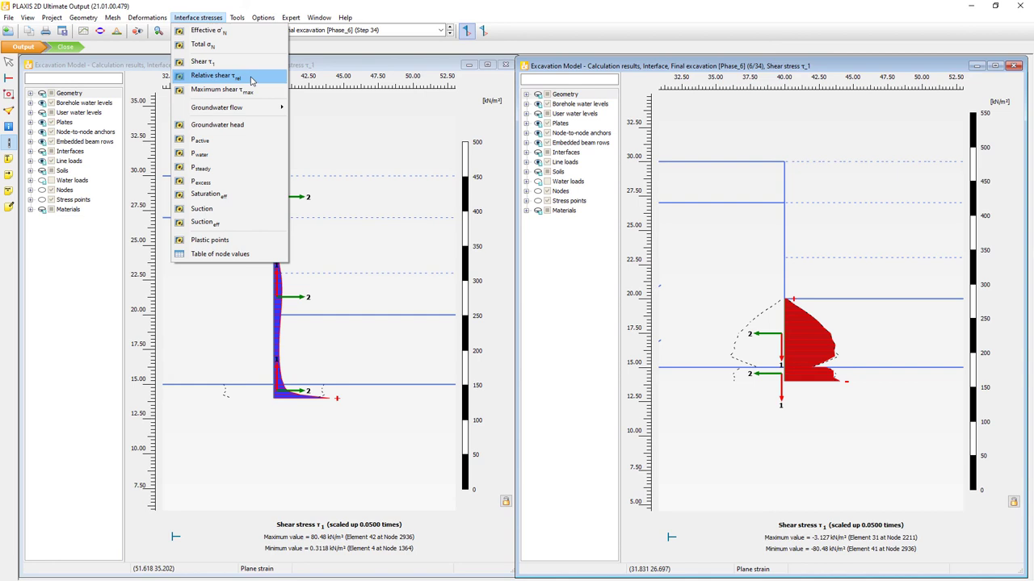
Step: Plot relative shear stress τrel in the right, then left views (left max 1.000, right min 0.9171)
{"action": "left_click", "coordinate": [258, 81]}
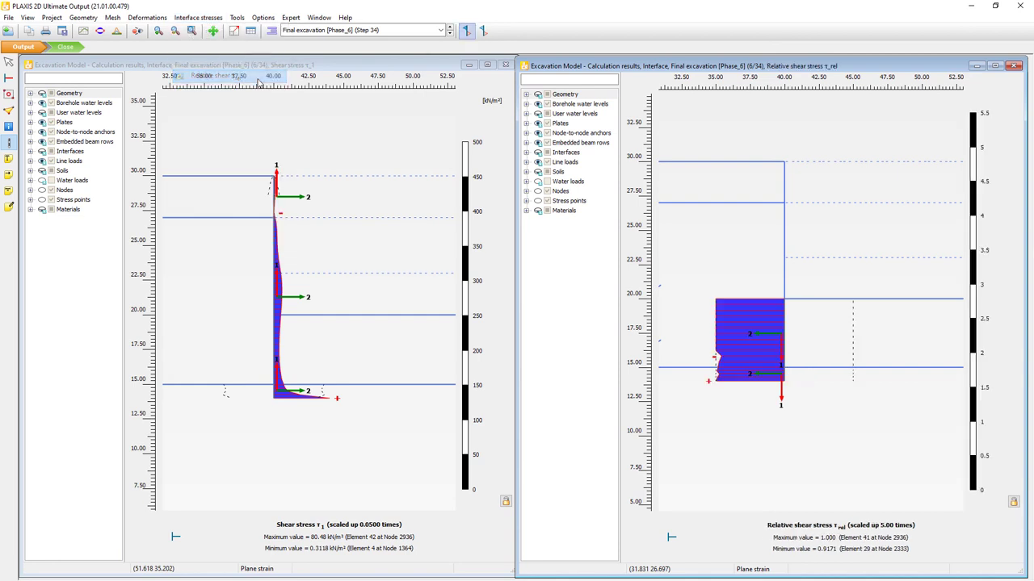
{"action": "left_click", "coordinate": [353, 213]}
{"action": "left_click", "coordinate": [208, 21]}
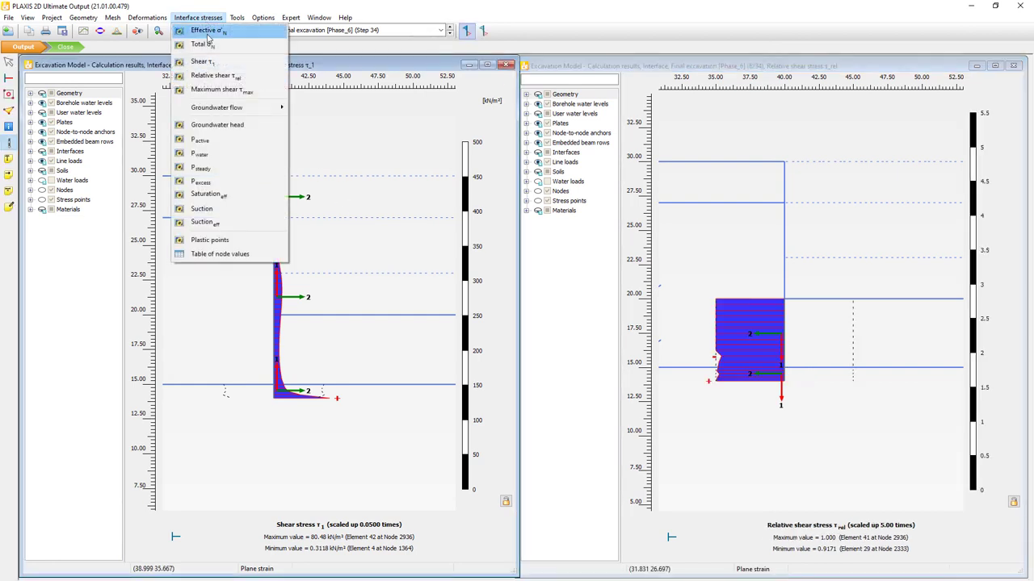
{"action": "left_click", "coordinate": [212, 75]}
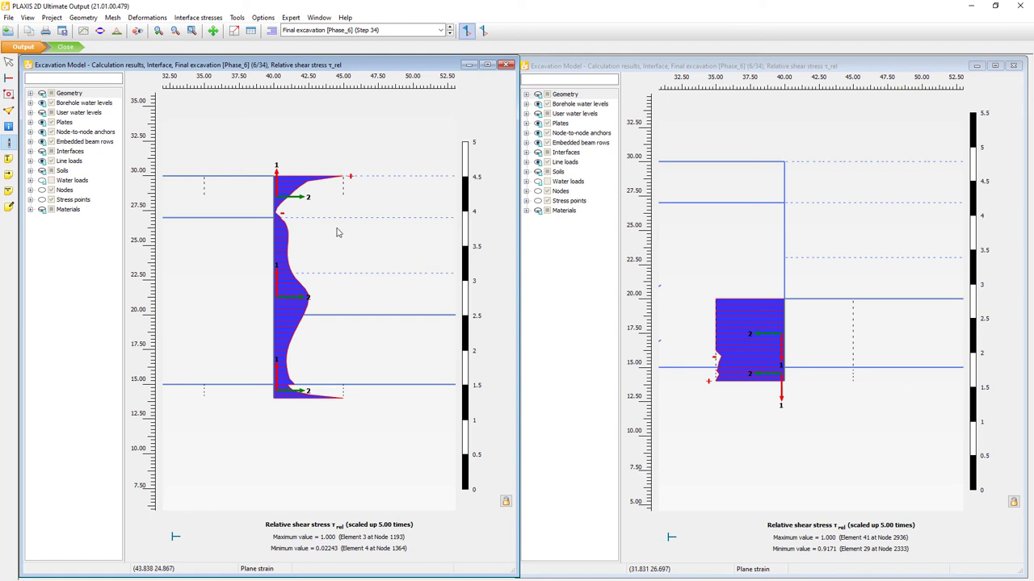
{"action": "mouse_move", "coordinate": [275, 299]}
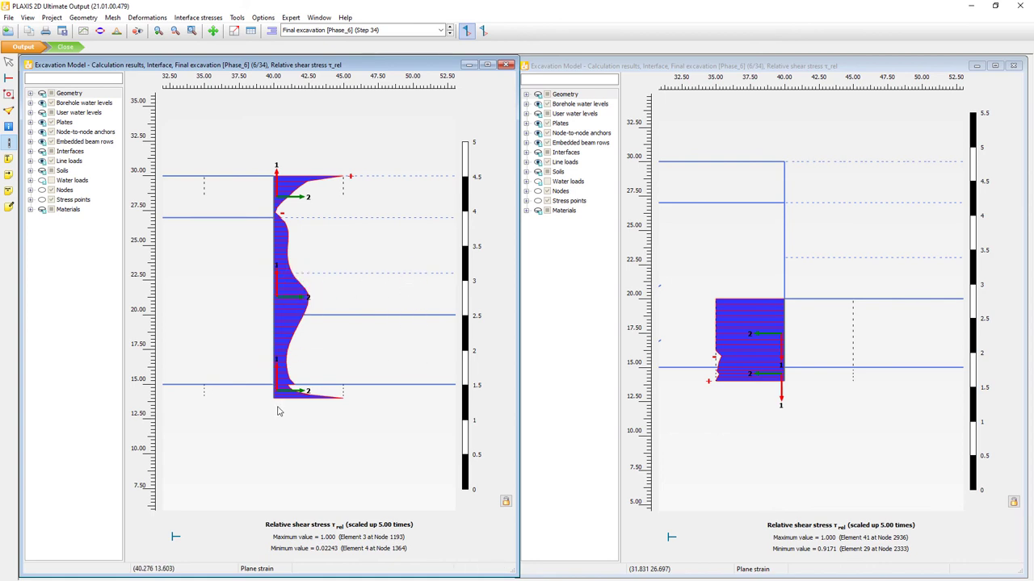